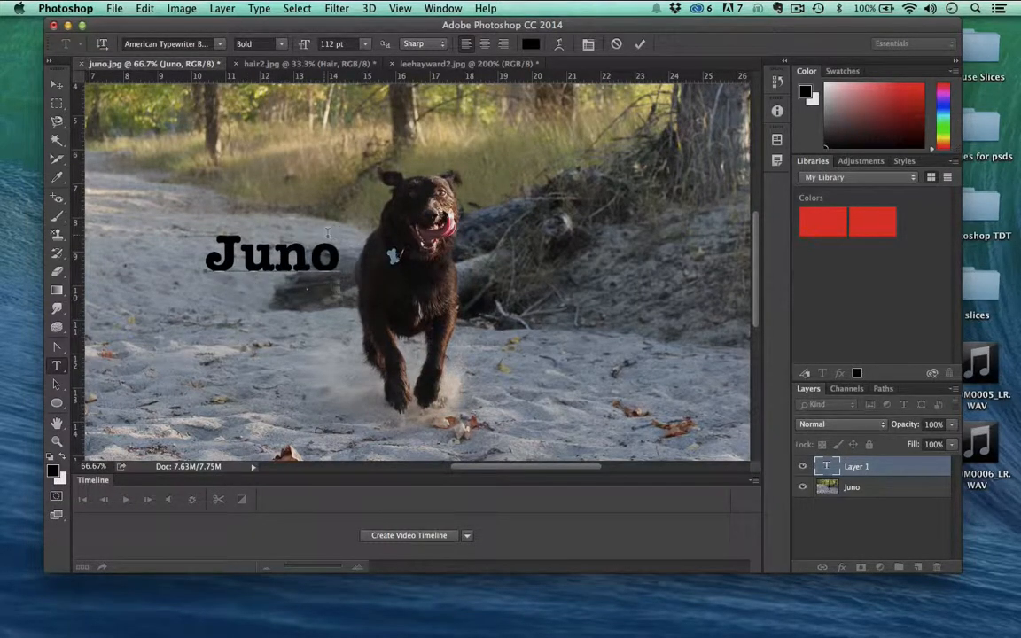
Finish the "Juno" text and move it up and left, away from the running dog
left_click(57, 88)
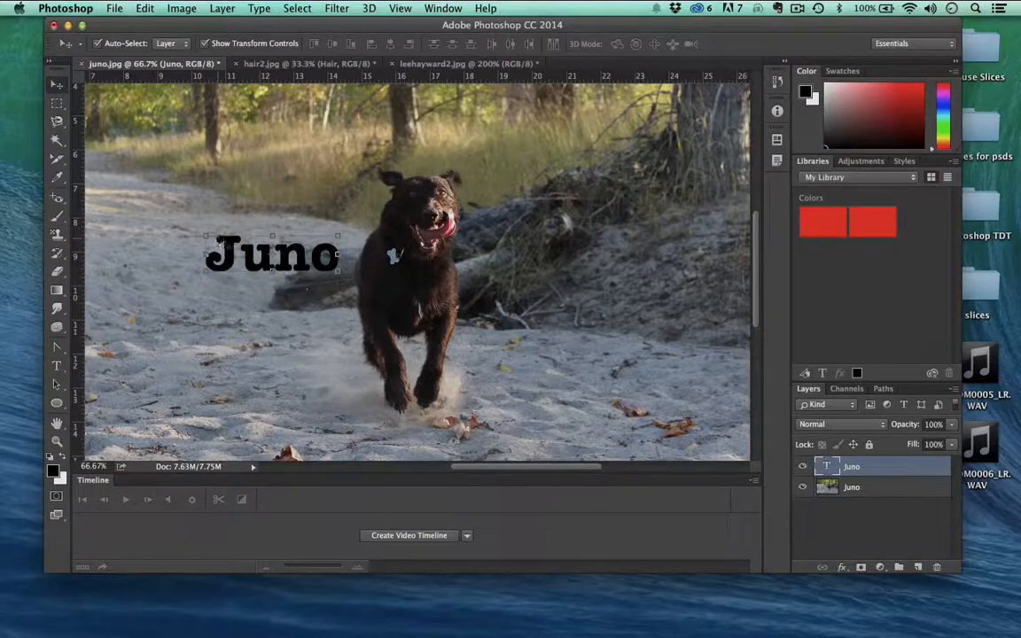
left_click_drag(244, 244, 195, 204)
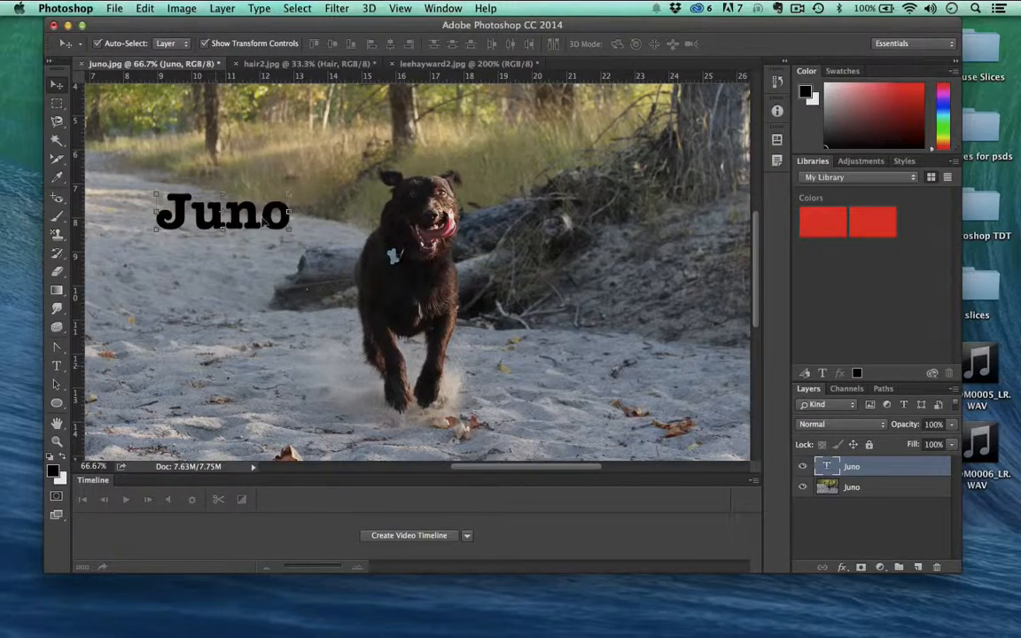
left_click_drag(241, 211, 216, 178)
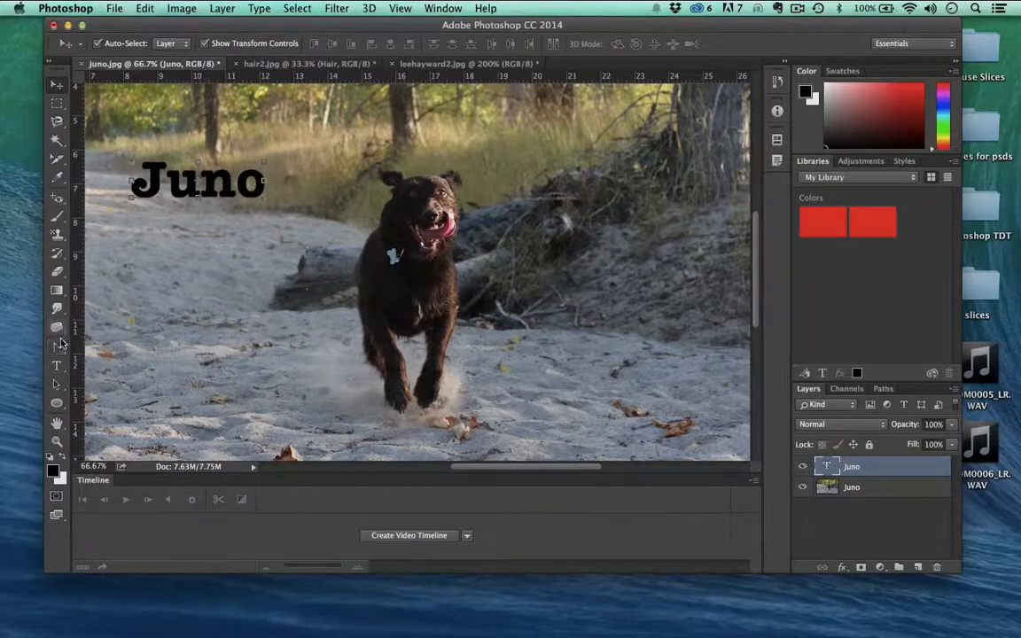
Extend the text to read "Juno is" with "Awesome" on a second line, and shift it left until it clears the dog
left_click(57, 365)
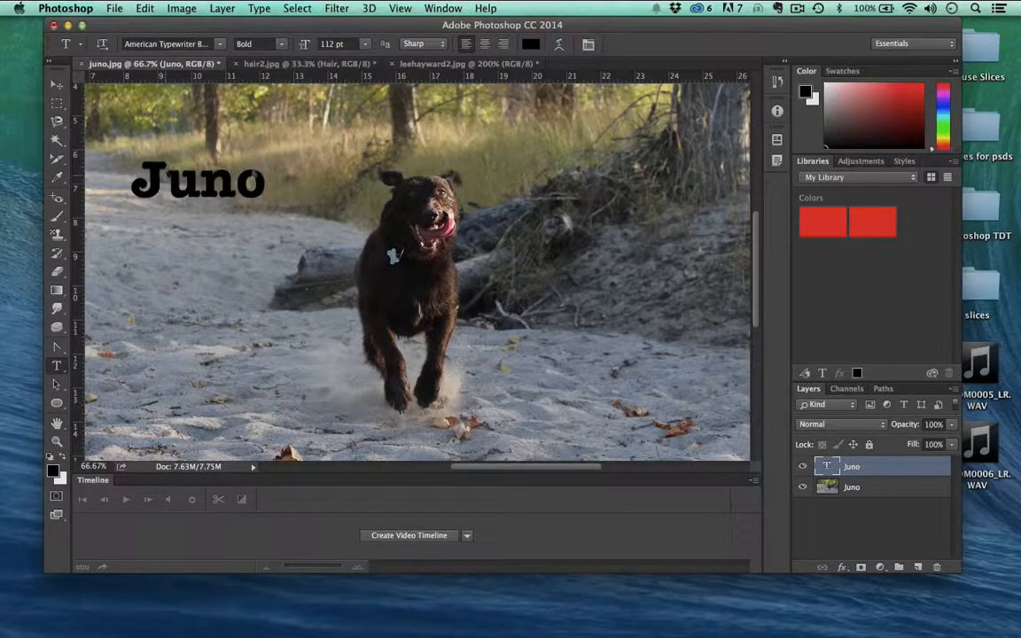
left_click(263, 182)
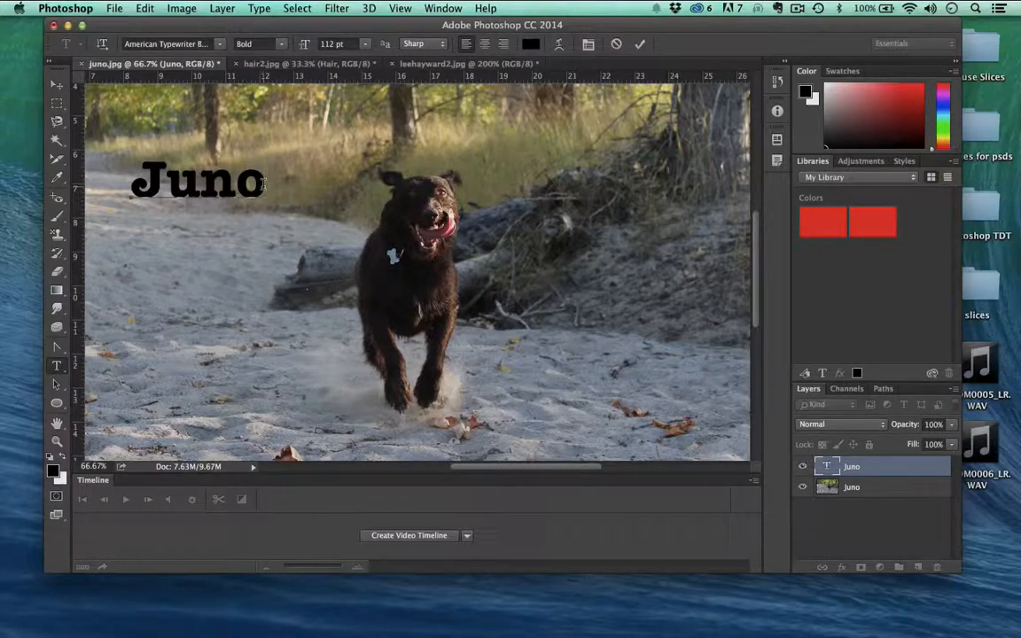
key("BackSpace")
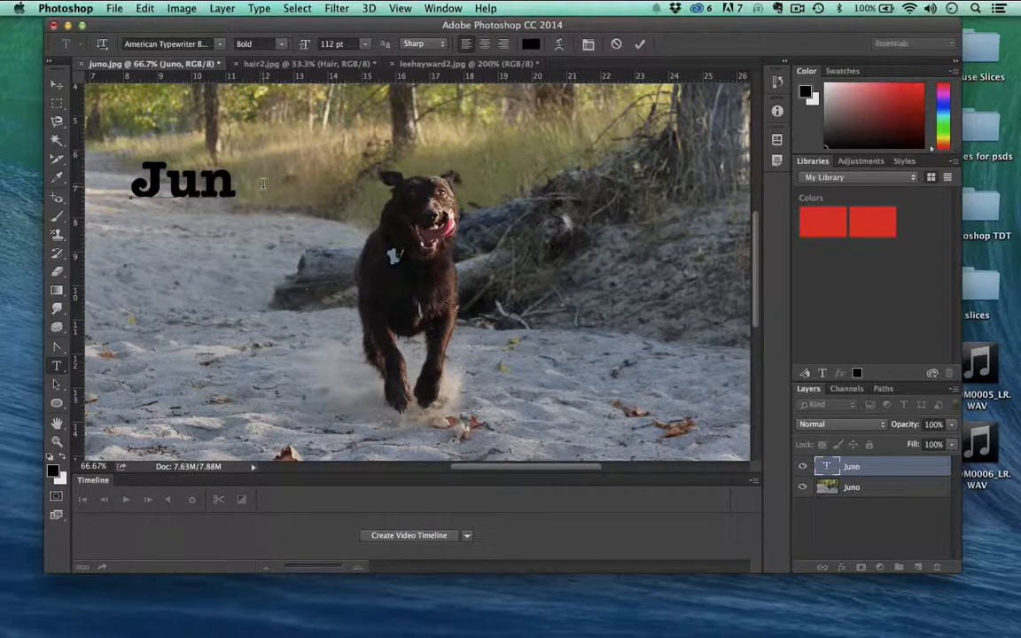
type("o is ")
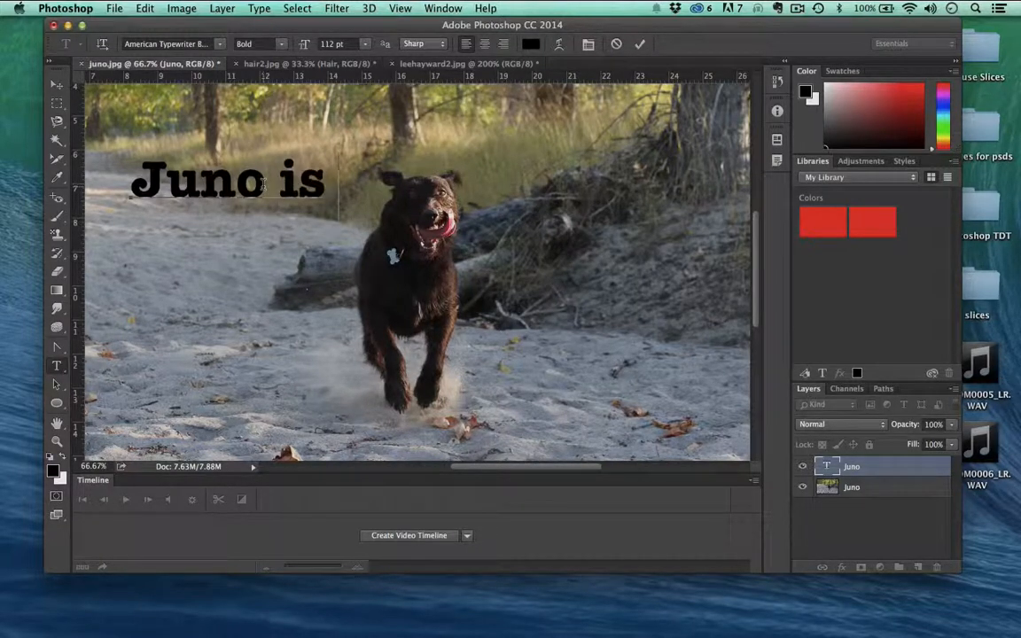
type("Awesome")
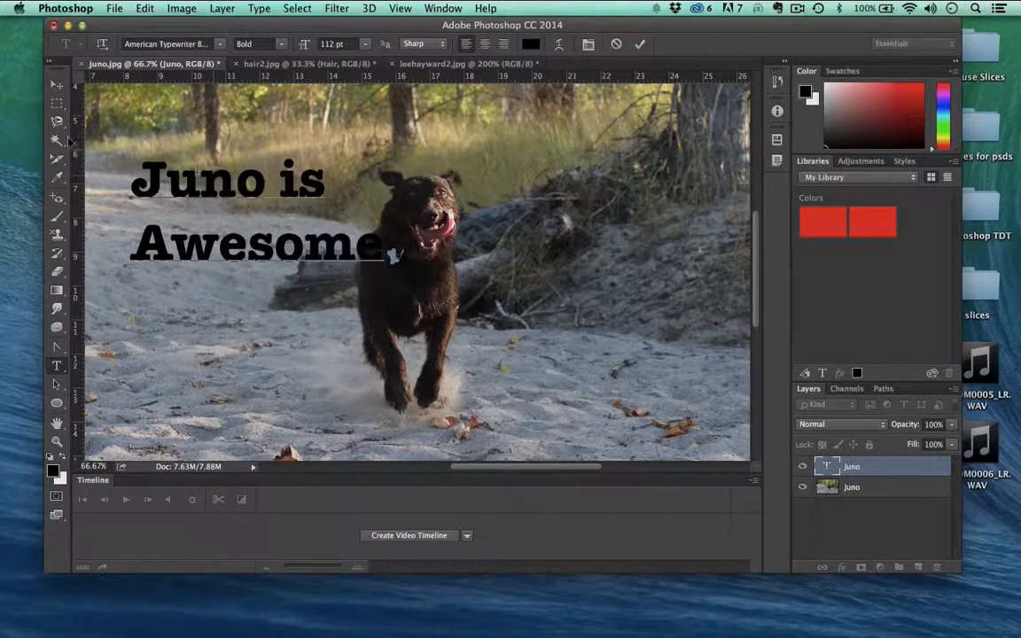
left_click(57, 89)
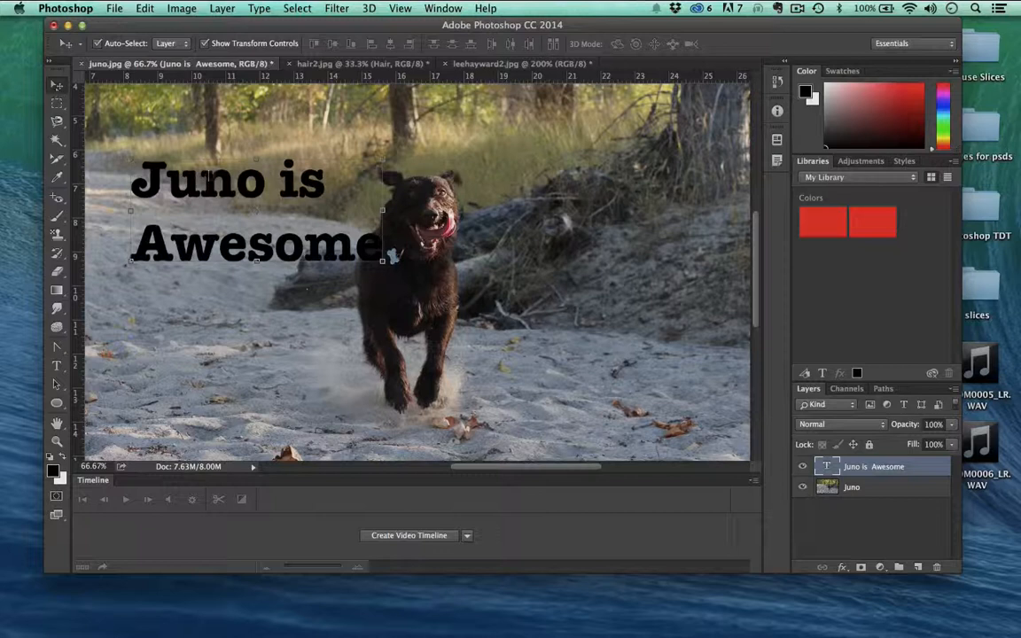
left_click_drag(191, 152, 164, 153)
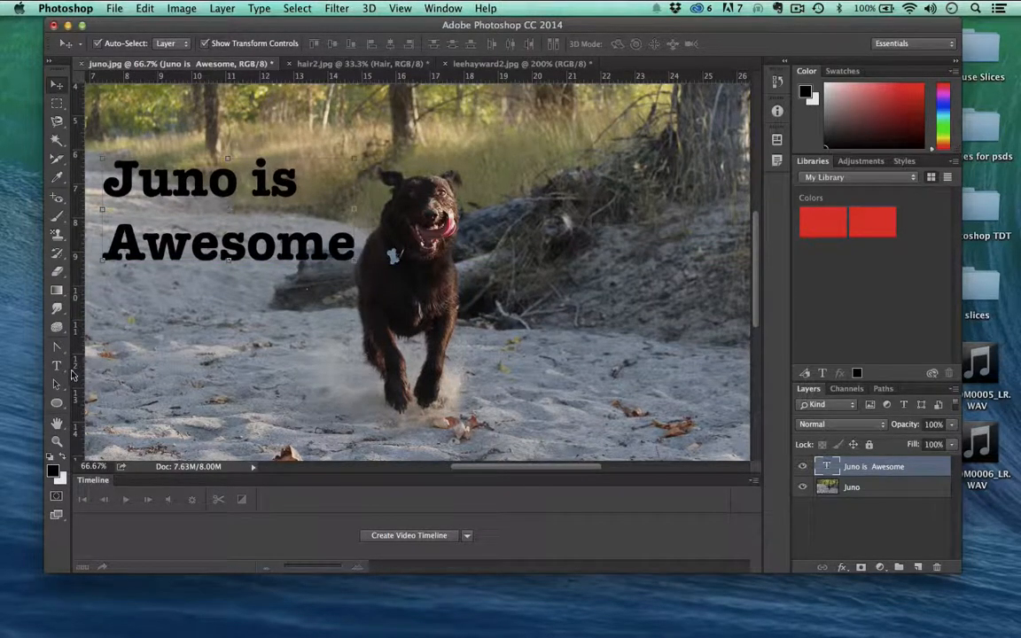
Set the font size of the whole "Juno is Awesome" text to 80 pt and nudge the text slightly down and right
left_click(56, 364)
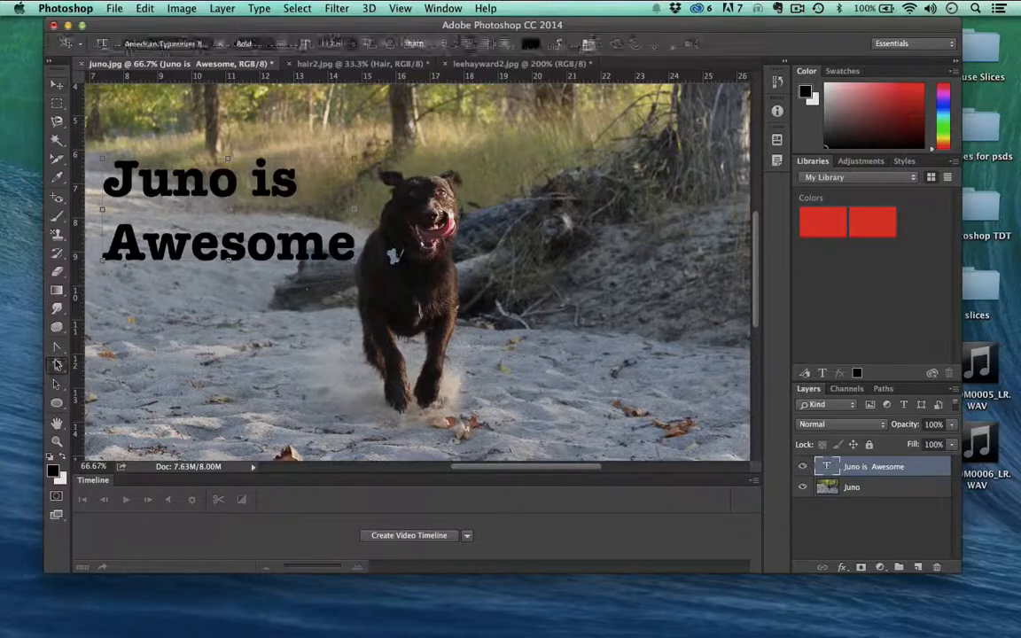
left_click(176, 182)
key("super+a")
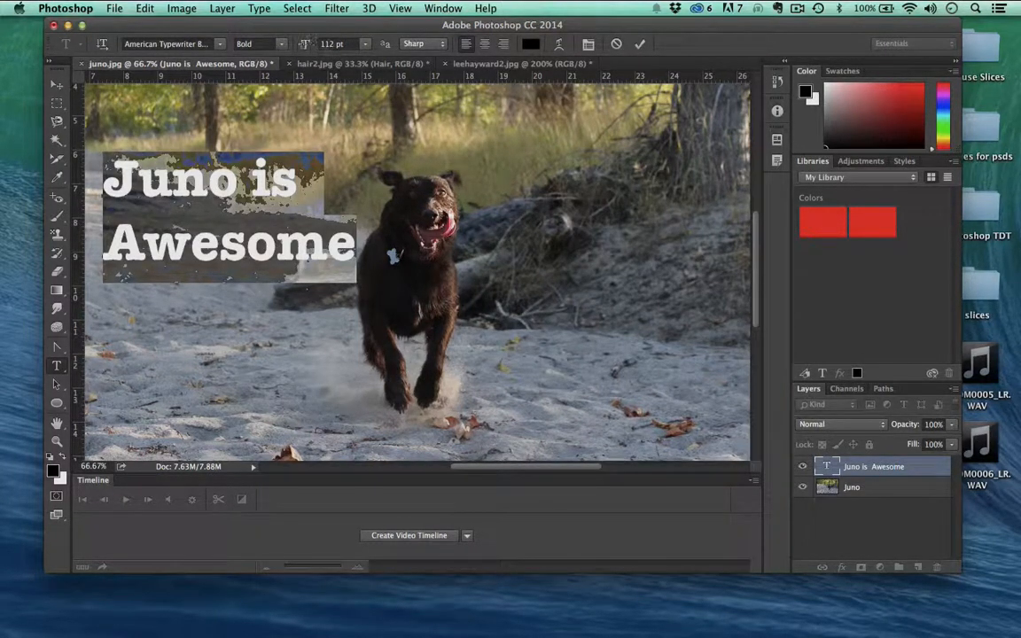
left_click(326, 44)
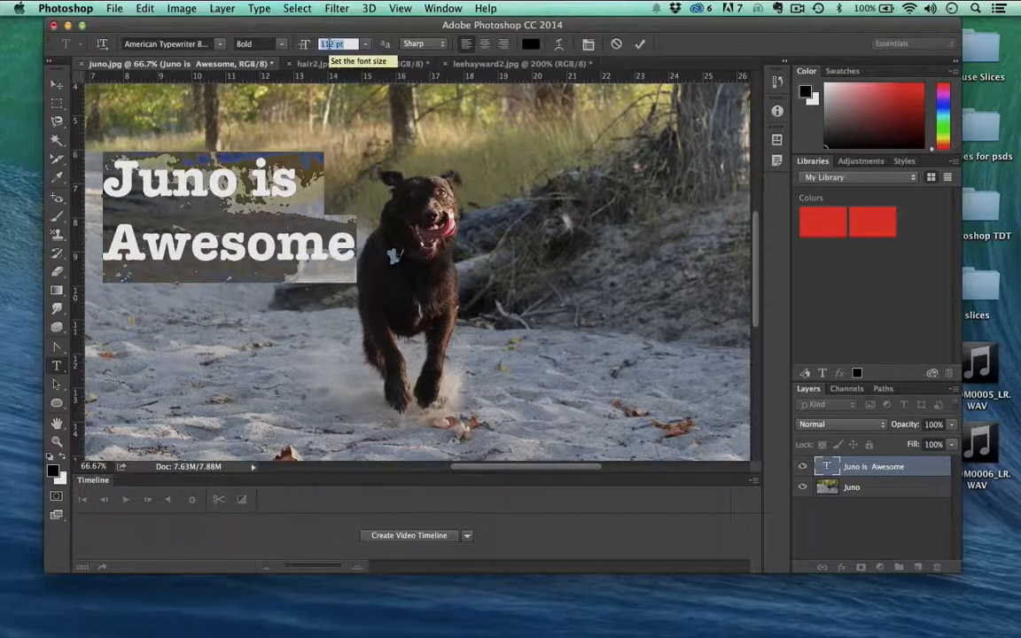
type("80")
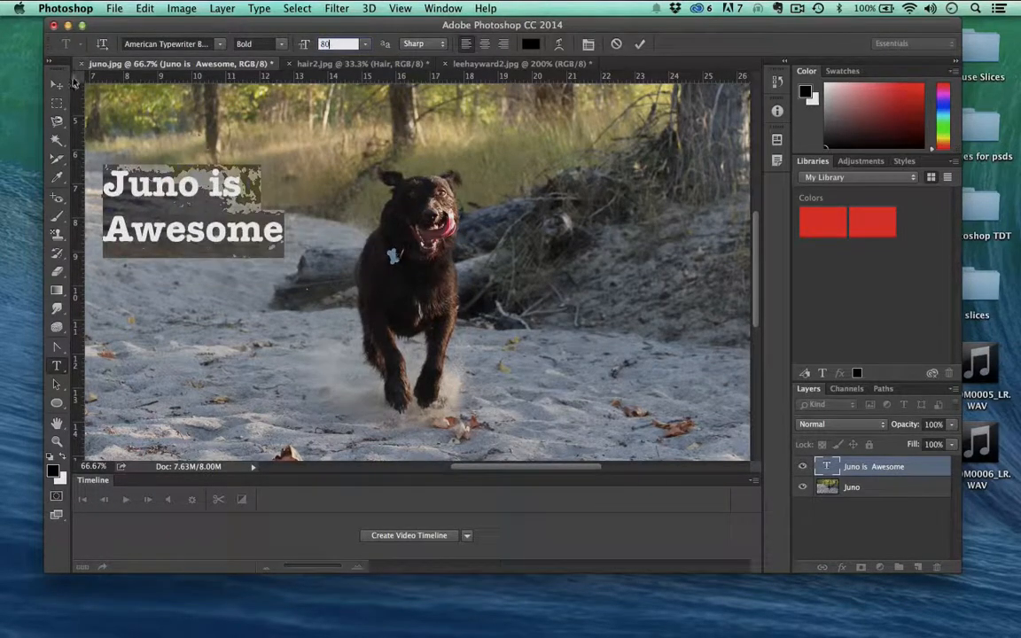
left_click(56, 84)
left_click_drag(164, 178, 168, 199)
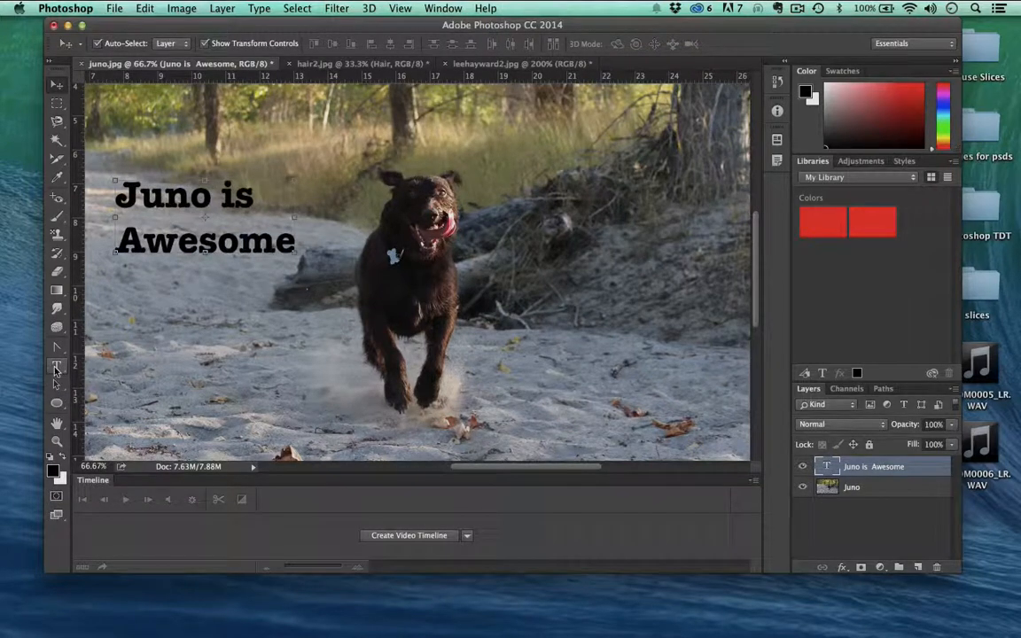
Change the font of the "Juno is Awesome" text layer to Blackoak Std Regular
left_click(56, 367)
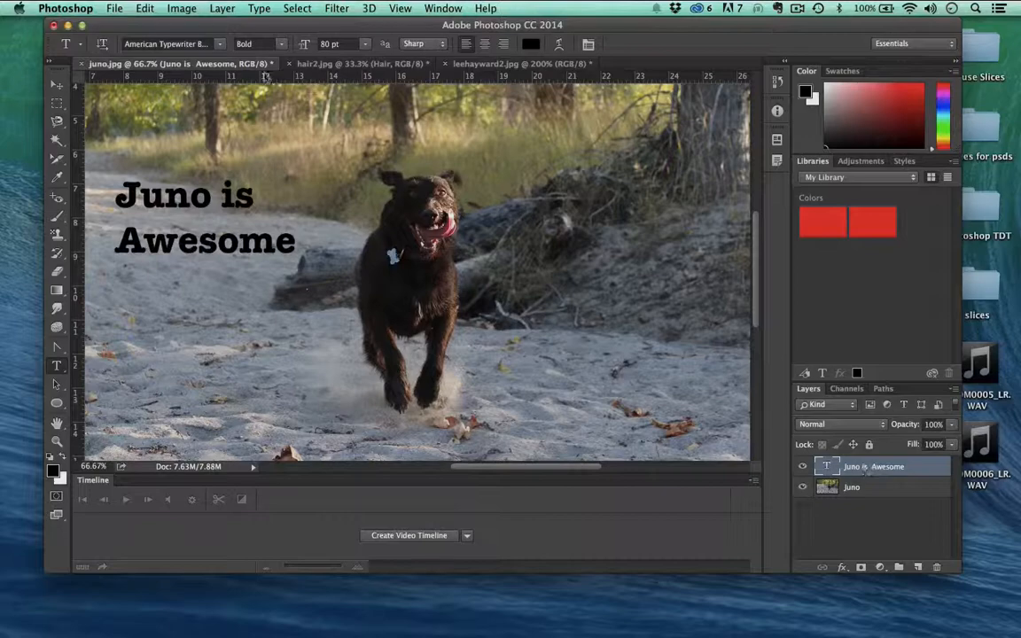
left_click(220, 44)
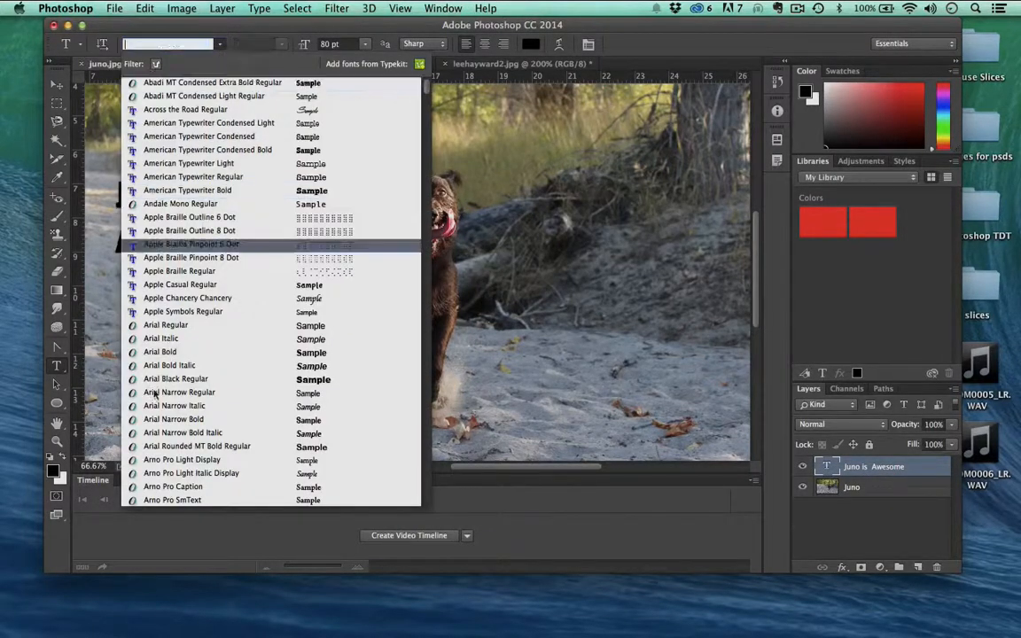
scroll(205, 292, "down", 20)
scroll(202, 360, "up", 10)
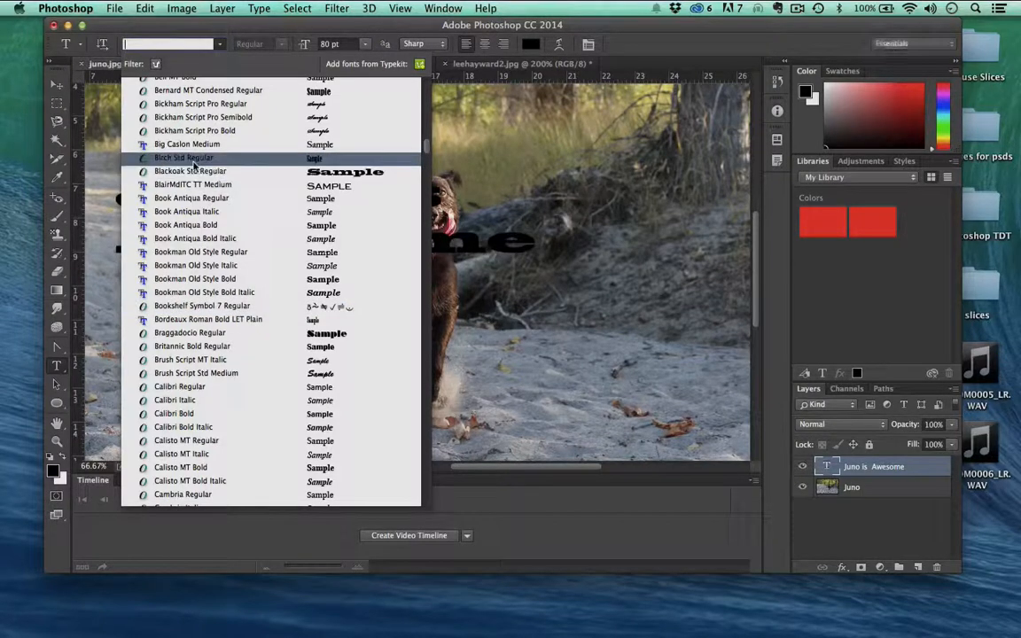
left_click(186, 170)
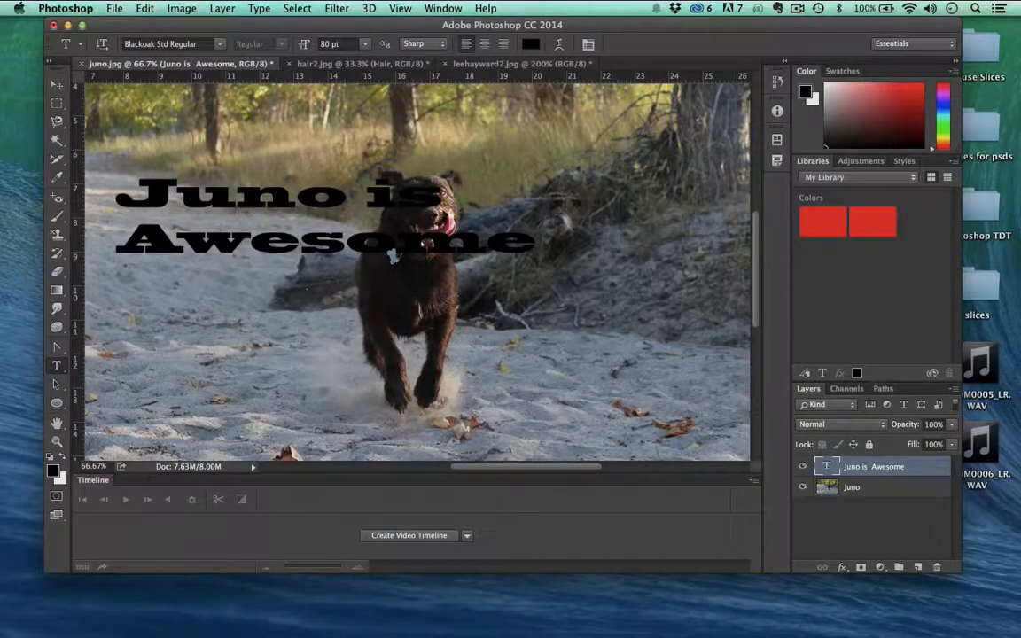
Reduce the text layer's font size to 40 pt and move the text slightly up and right, next to the dog's head
left_click(329, 44)
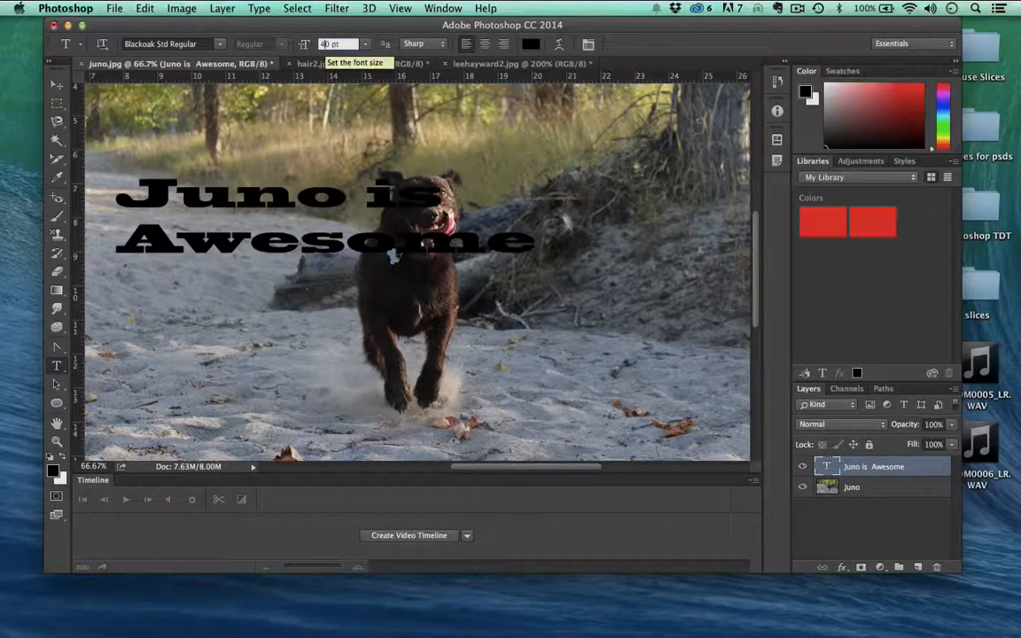
type("40")
key("Return")
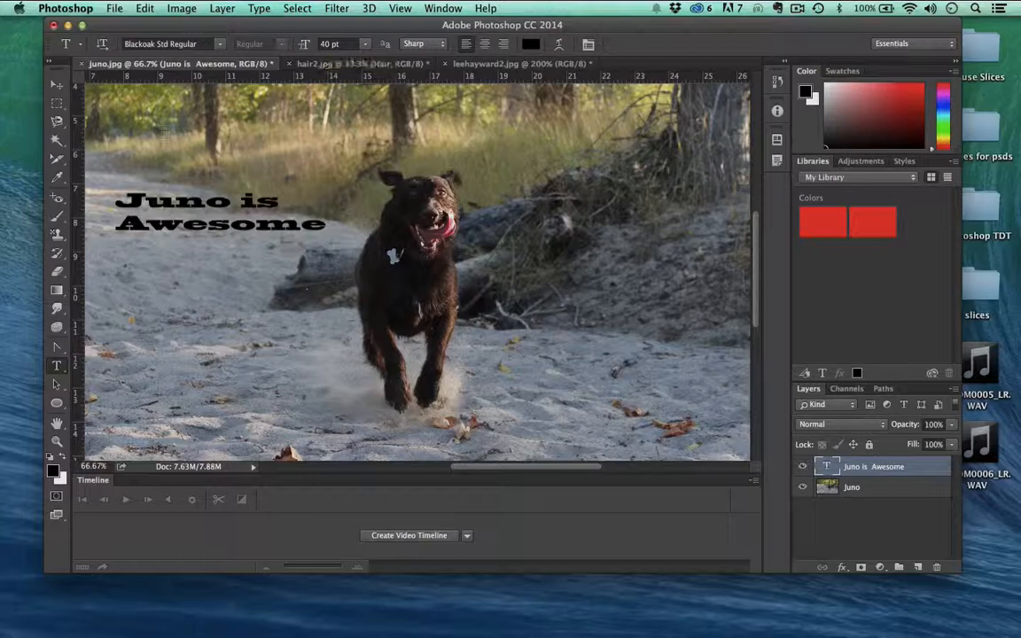
left_click(56, 84)
left_click_drag(153, 216, 184, 205)
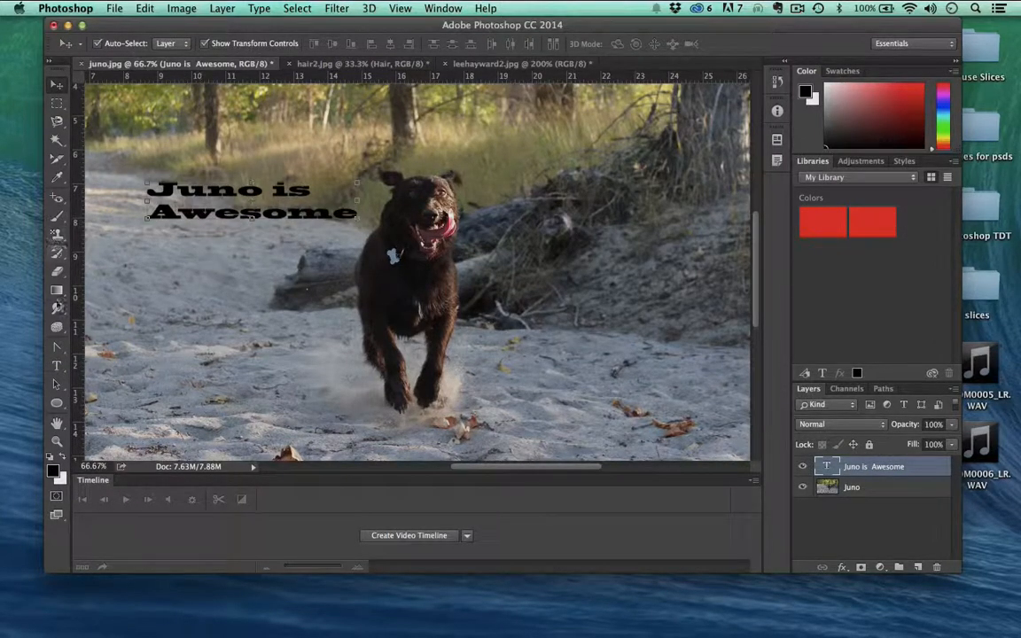
Change the font of the "Juno is Awesome" text layer to Times New Roman Regular
left_click(57, 365)
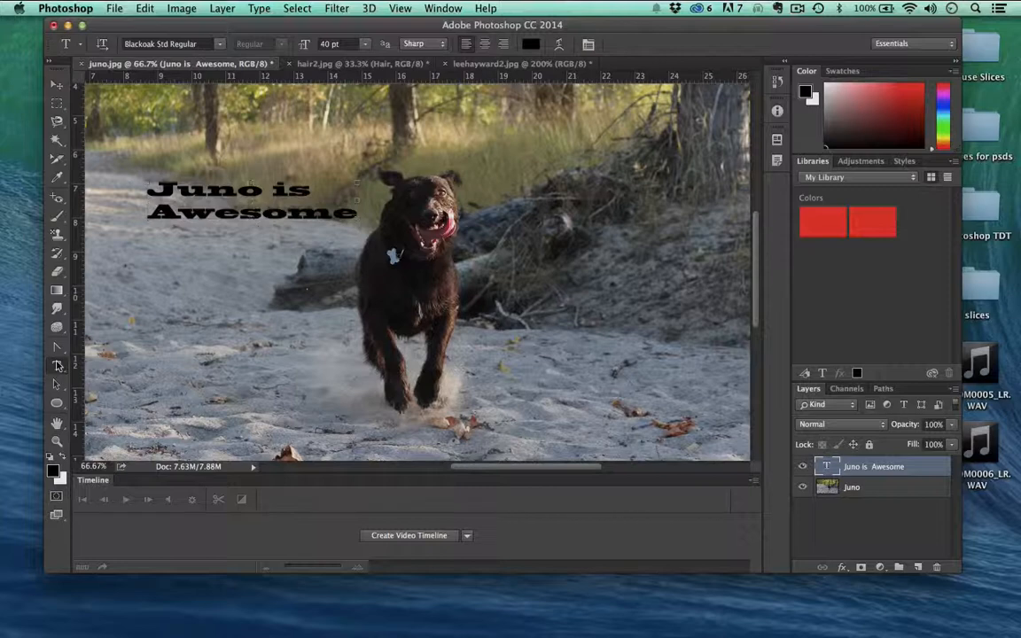
left_click(162, 46)
type("Times")
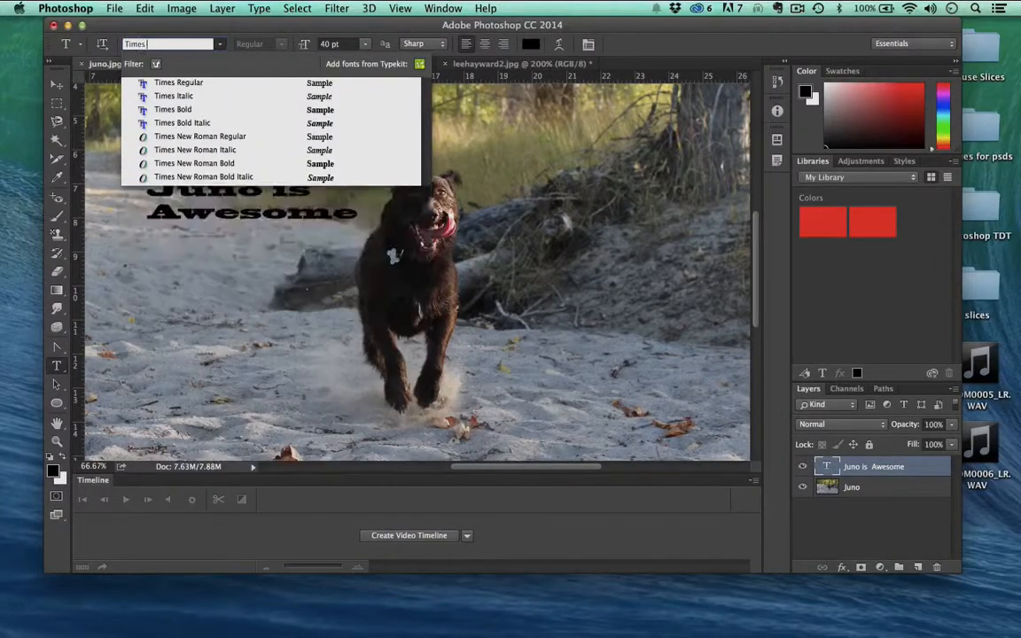
type(" New Rom")
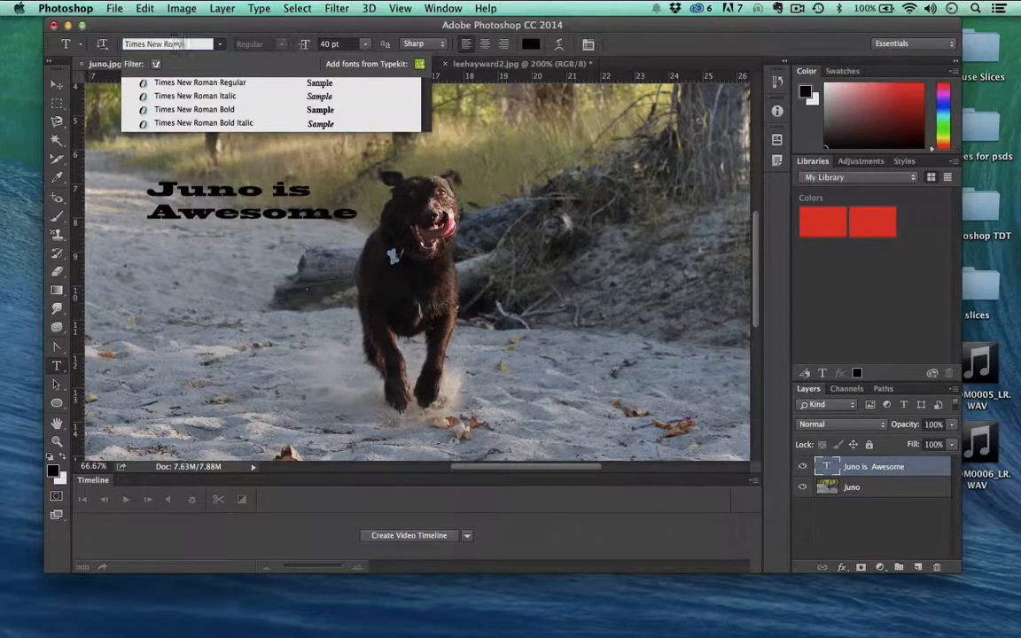
type("an")
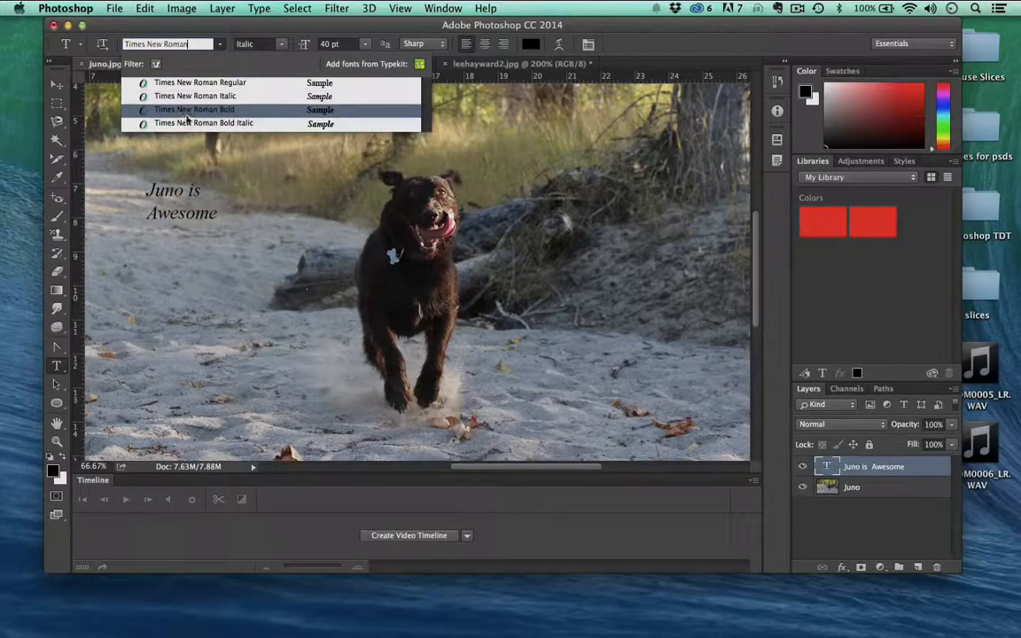
left_click(184, 85)
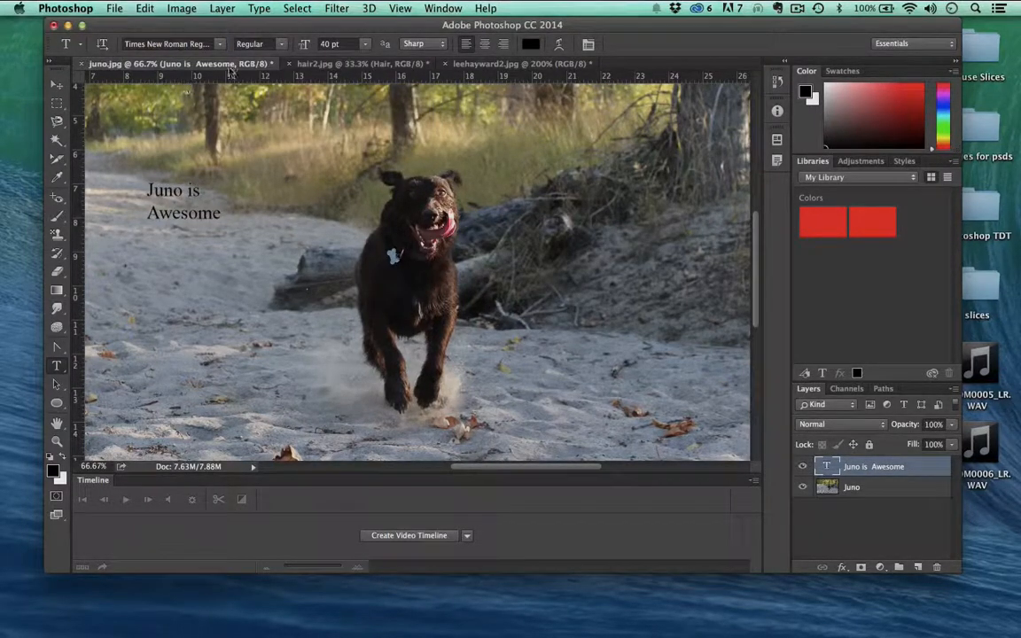
Enlarge the text layer's font size to 90 pt and move the text slightly down and right
left_click(324, 44)
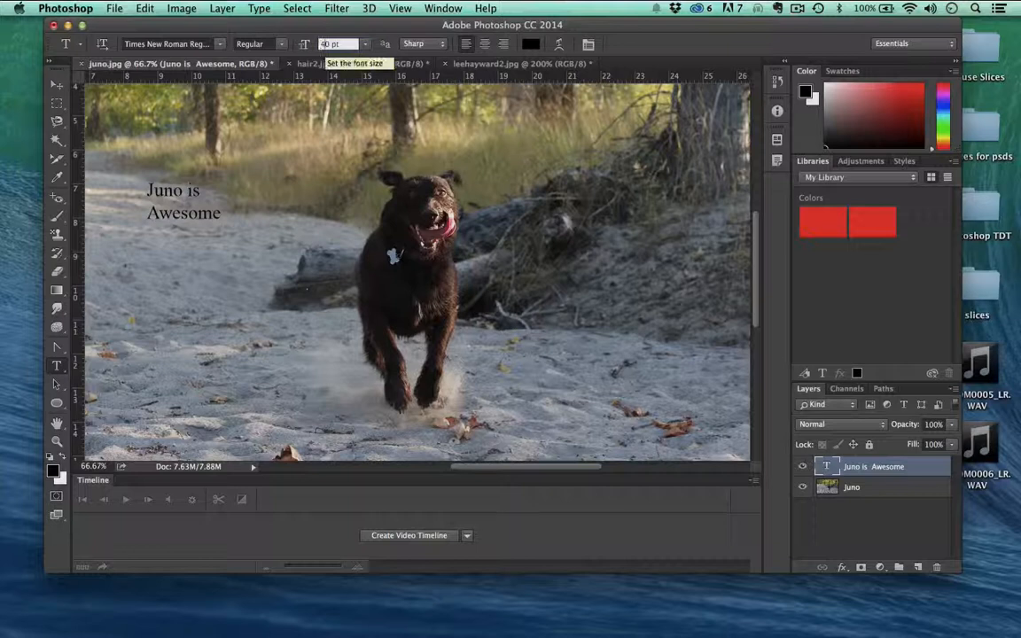
type("90")
key("Return")
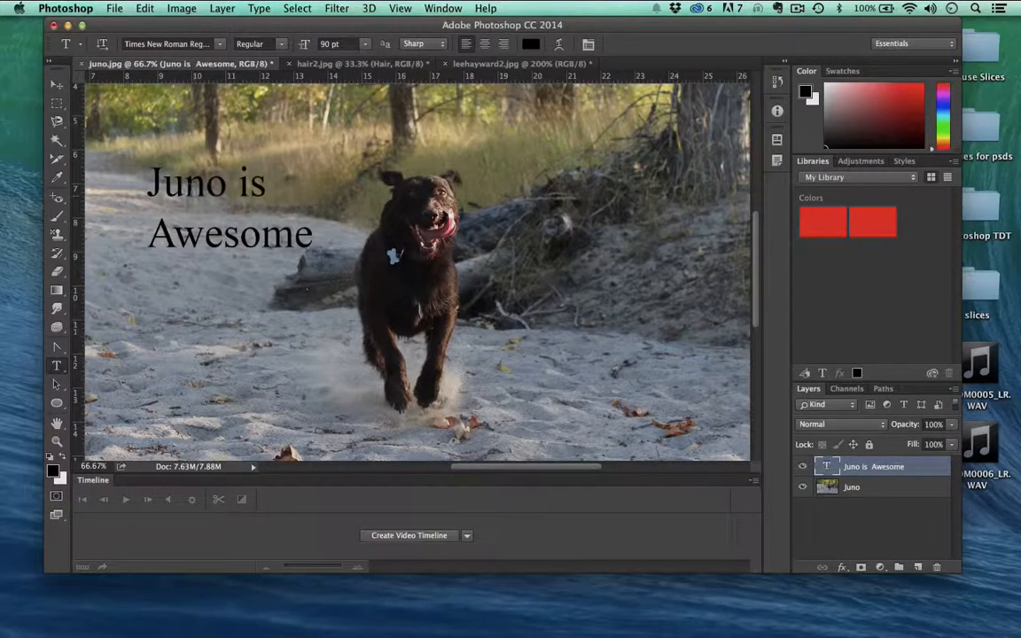
left_click(57, 85)
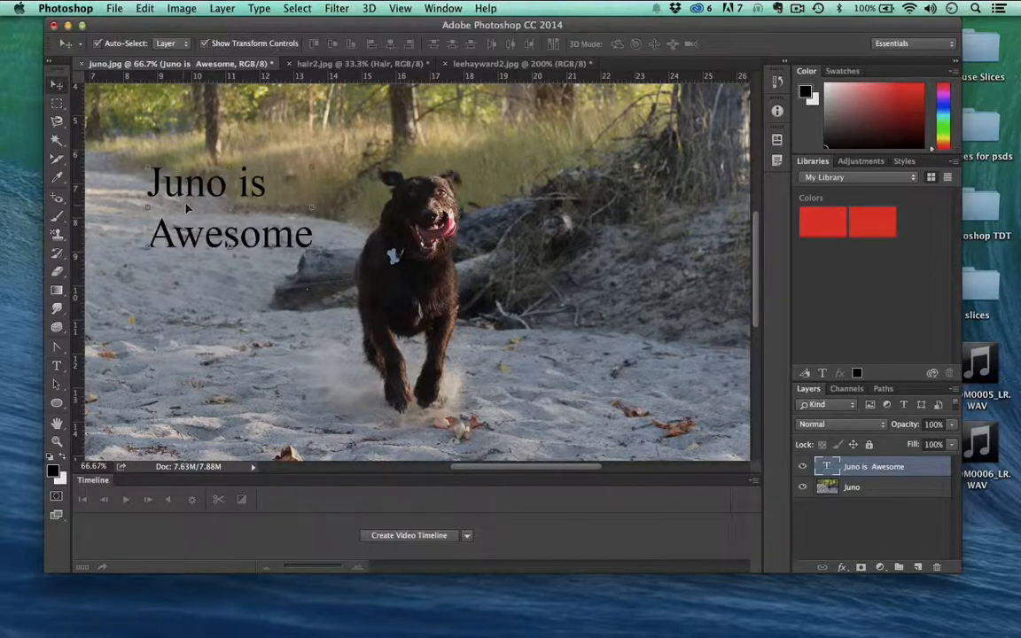
left_click_drag(168, 183, 203, 219)
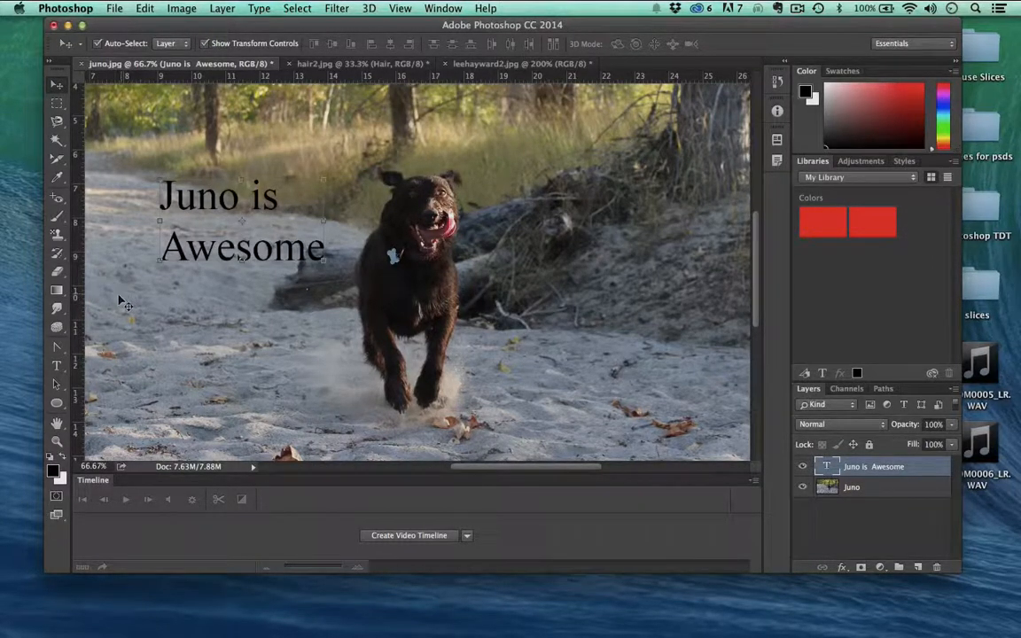
Change the colour of the "Juno is Awesome" text from black to bright red
left_click(55, 366)
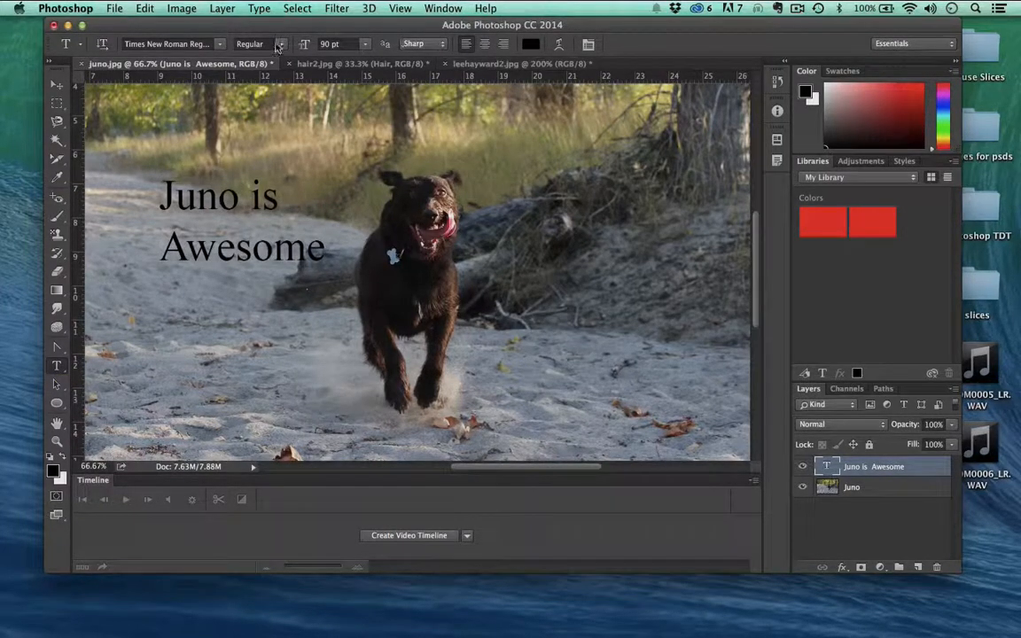
left_click(530, 44)
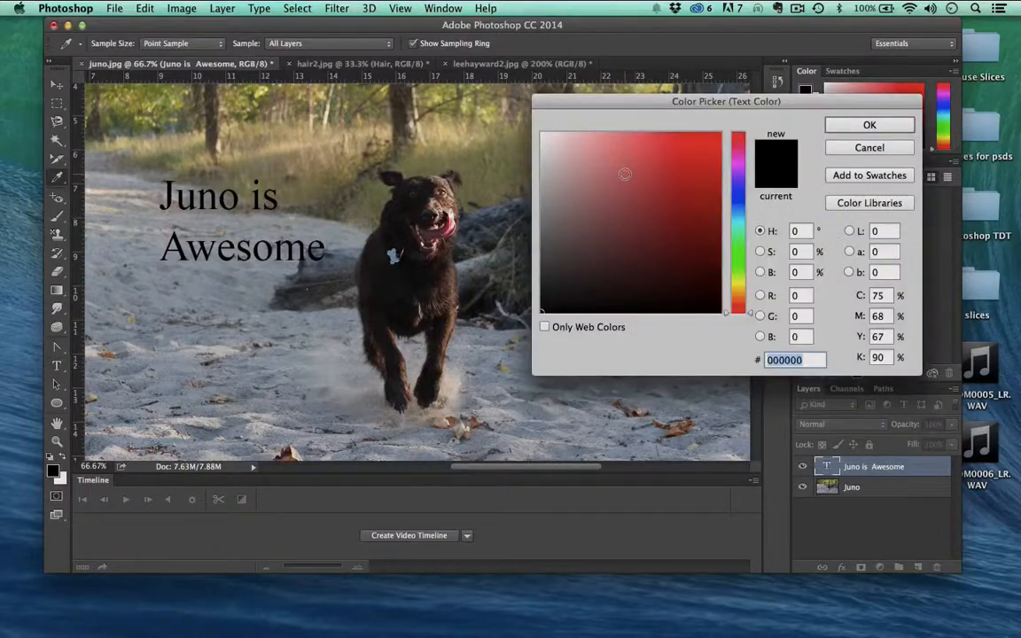
left_click(722, 138)
left_click(869, 125)
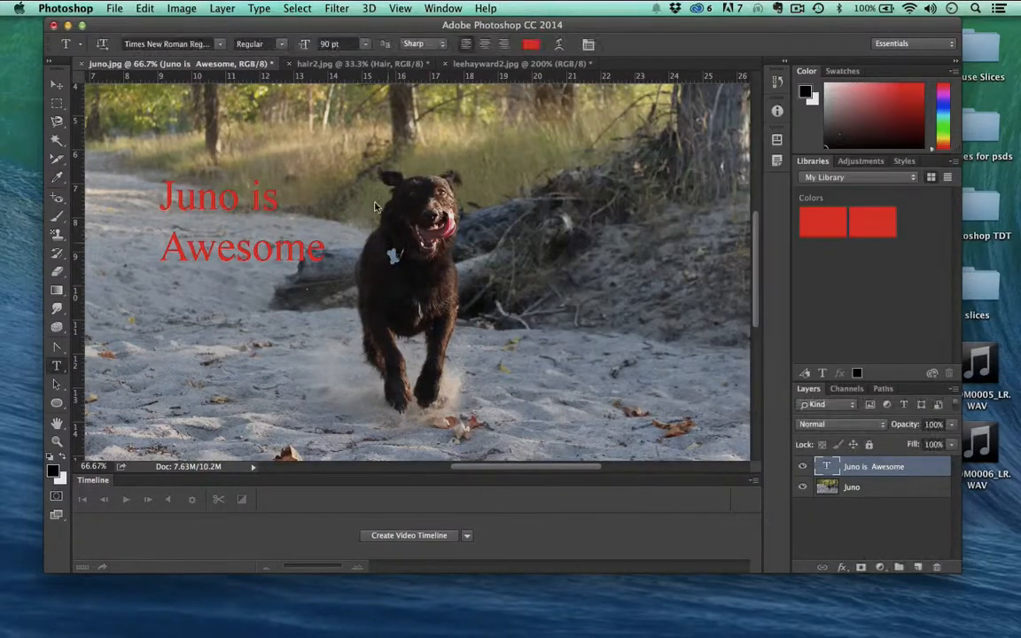
Change the colour of the "Juno is Awesome" text to bright blue, #0018fb
left_click(530, 45)
left_click(737, 193)
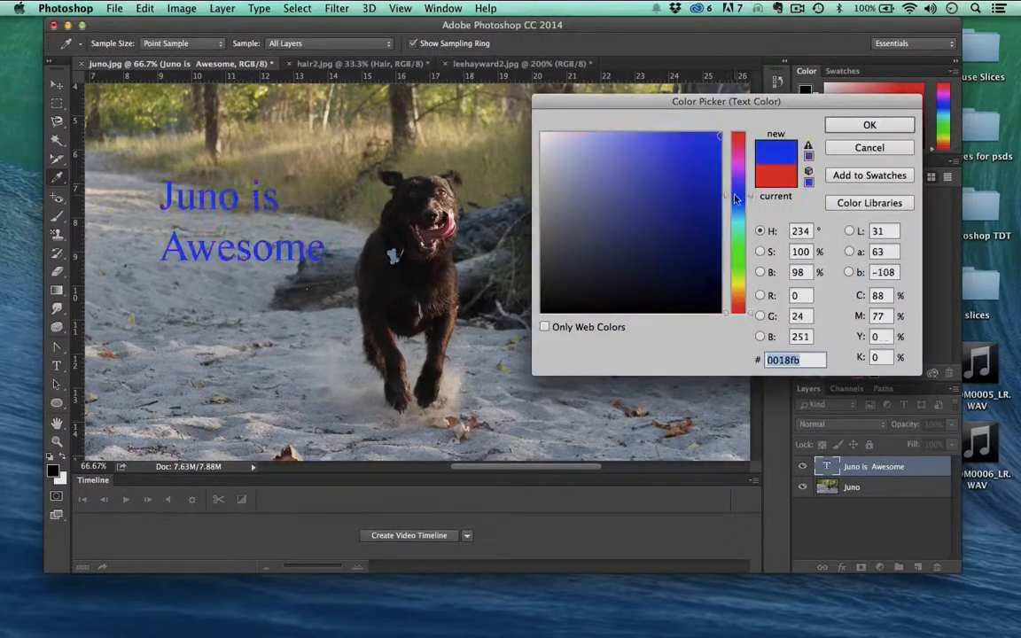
left_click(855, 125)
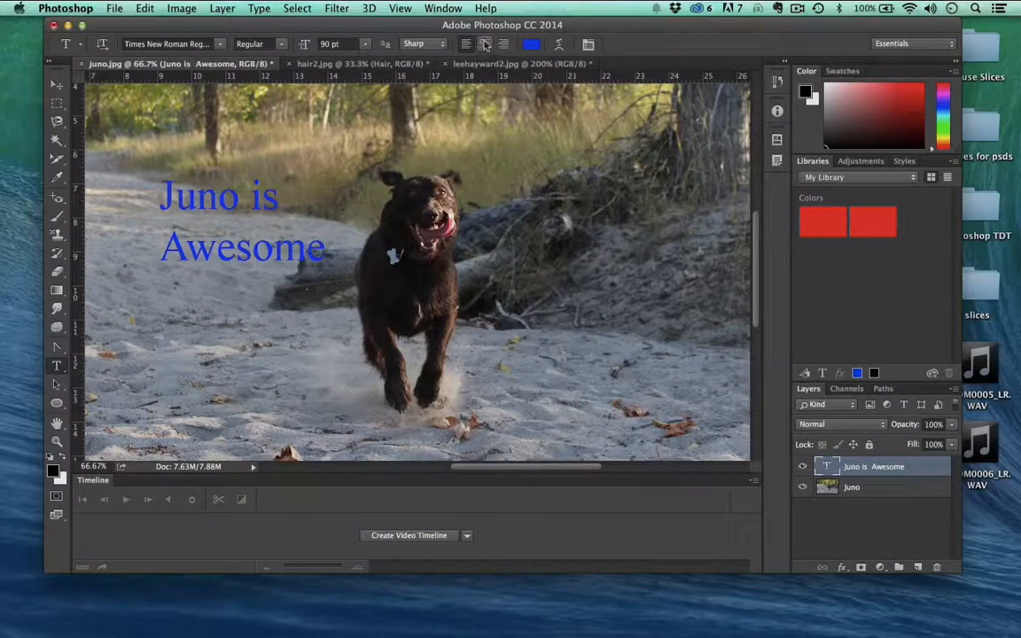
Center-align the two lines of text and move the text back to the right and slightly up, closer to the dog
left_click(484, 45)
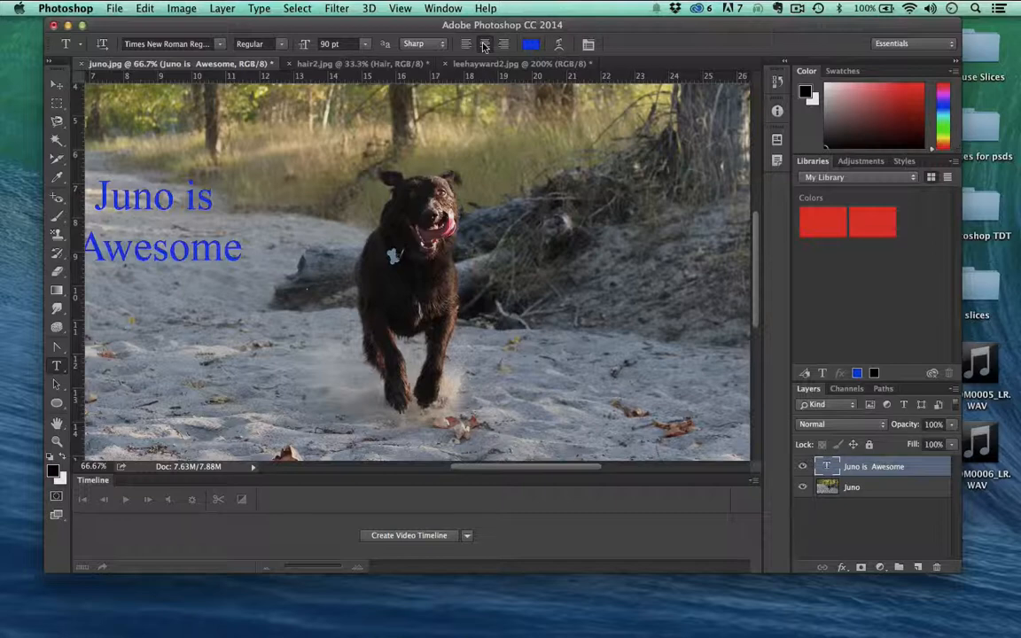
left_click(56, 84)
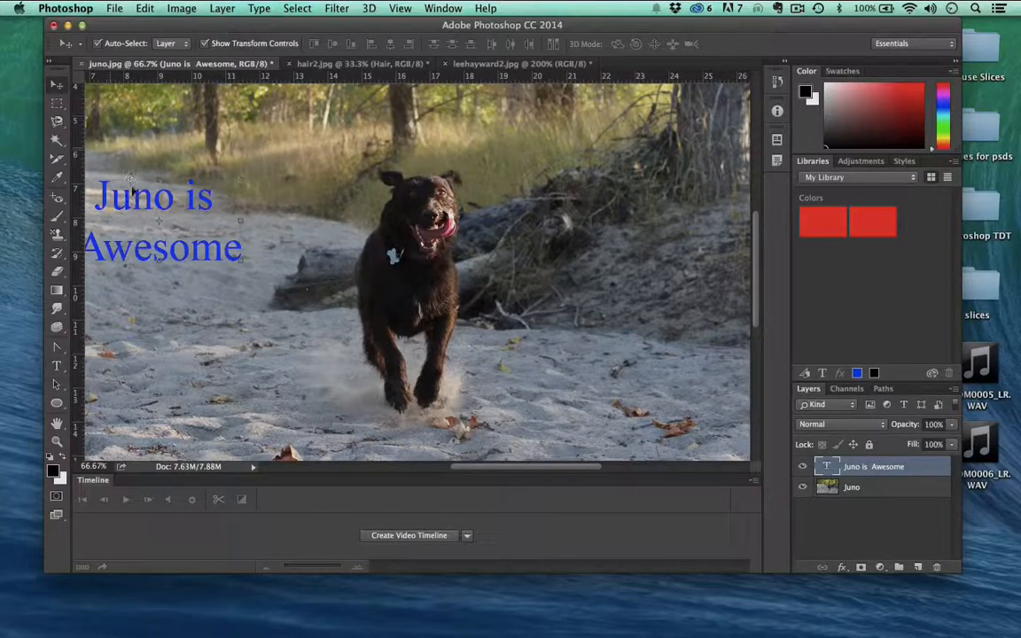
left_click_drag(133, 191, 198, 177)
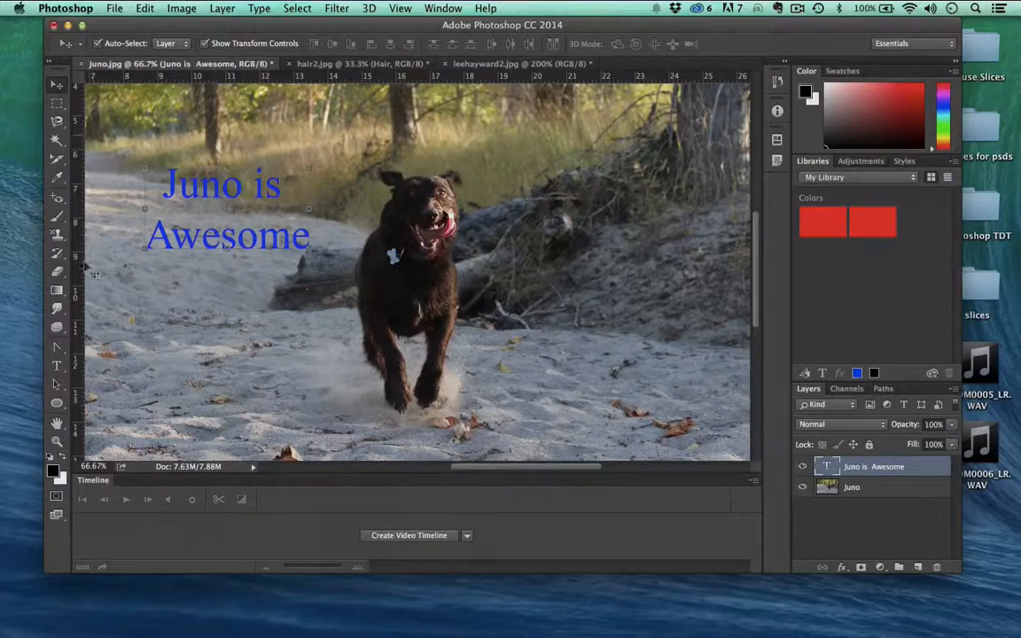
Right-align the text after trying left alignment, and move it up and to the right, over the grass beside the dog's head
left_click(55, 365)
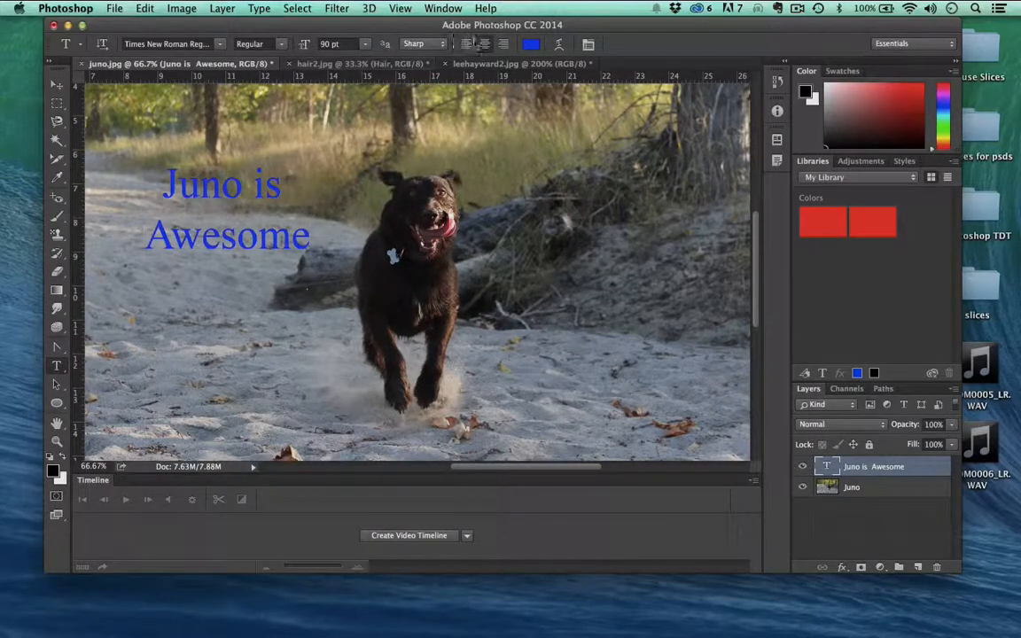
left_click(465, 44)
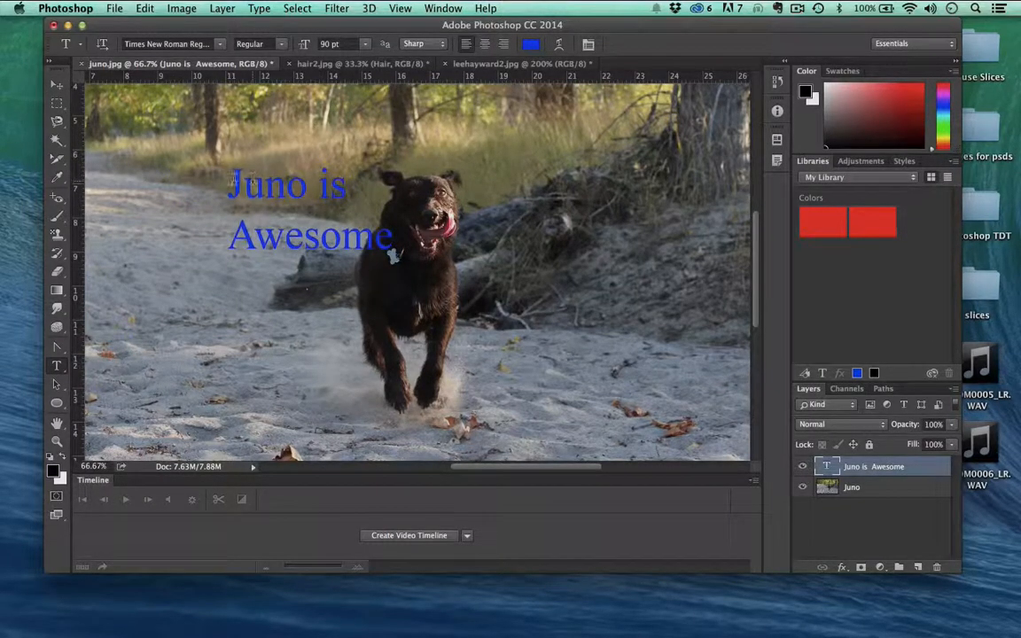
left_click(503, 43)
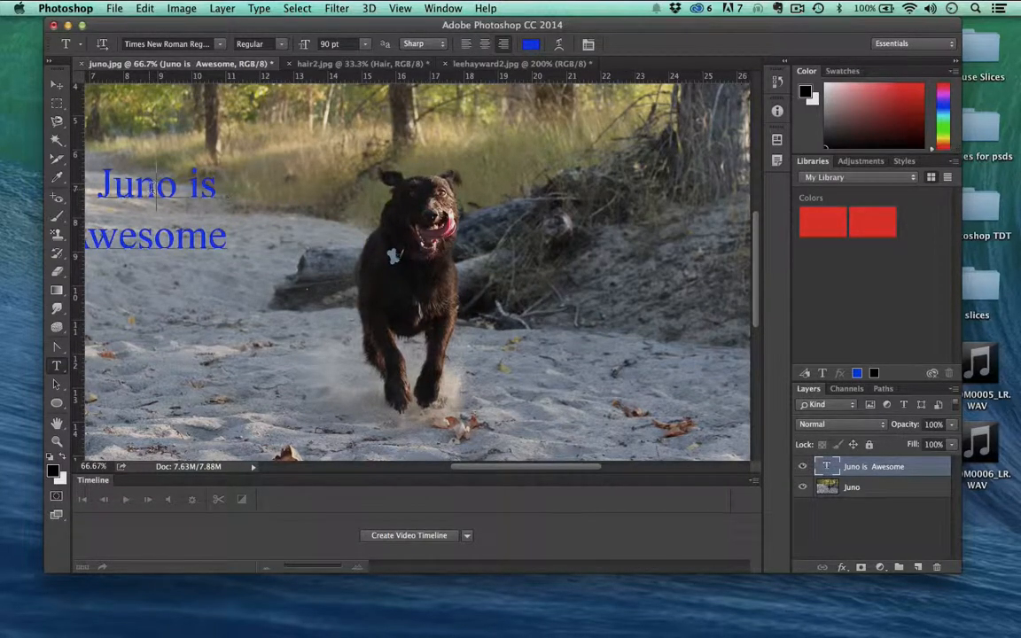
left_click(56, 84)
left_click_drag(102, 188, 188, 151)
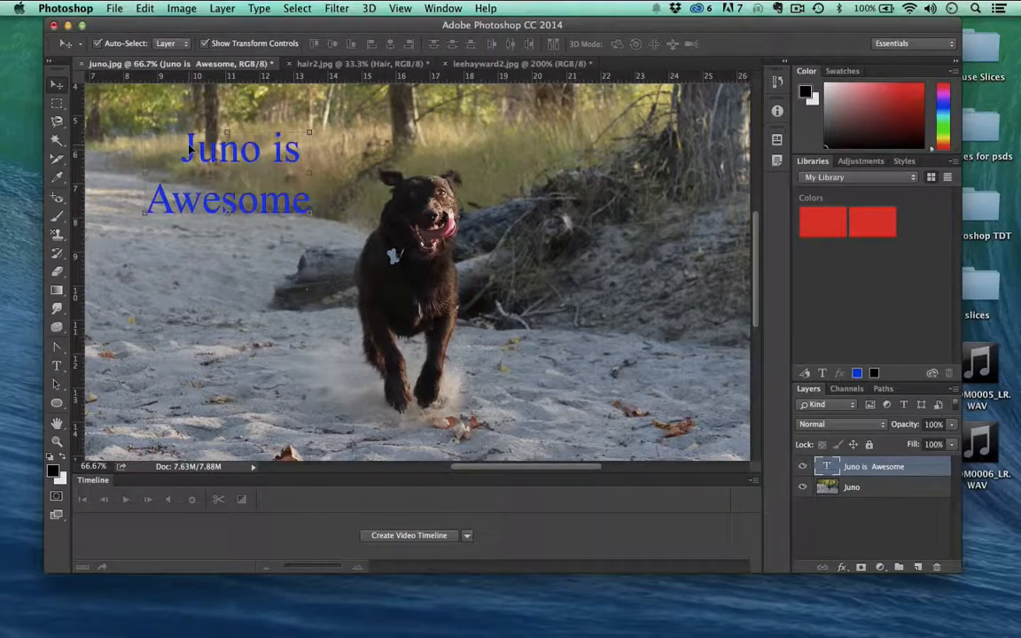
Preview the Arc warp style on the "Juno is Awesome" text and discard it
left_click(56, 365)
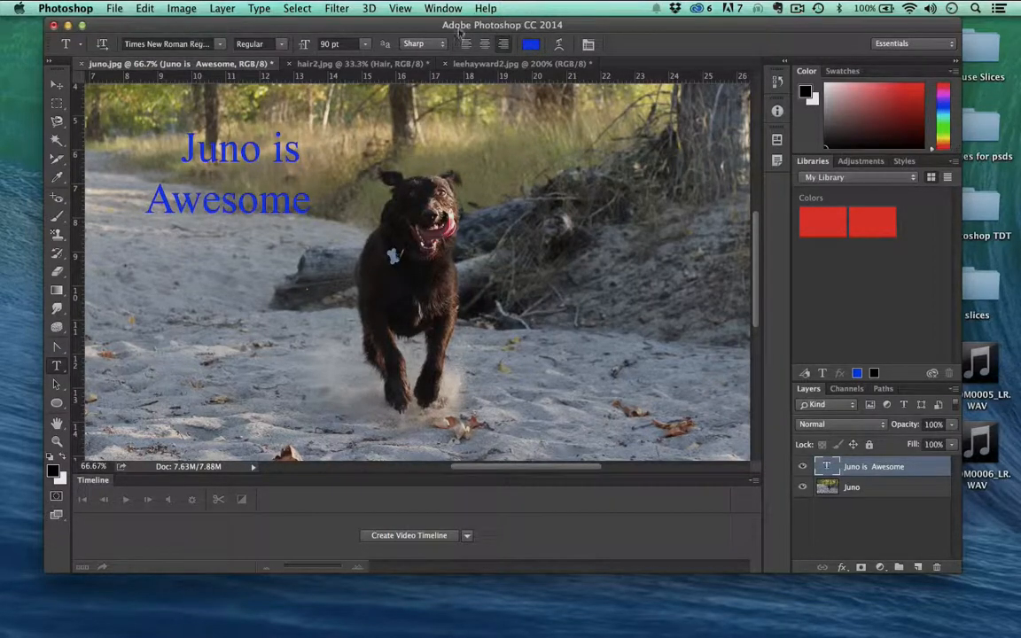
left_click(559, 46)
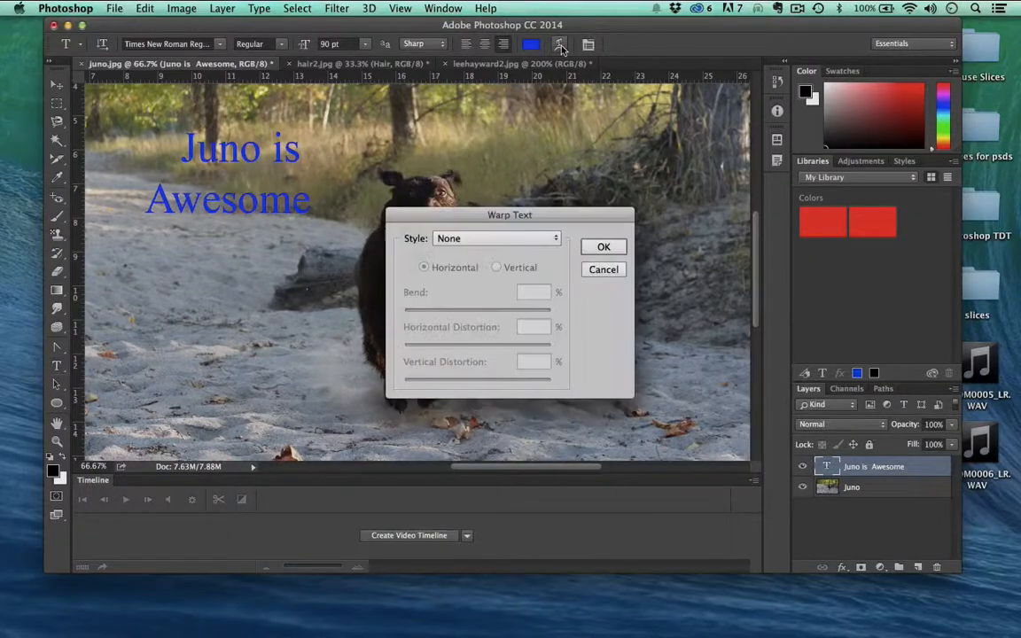
left_click(473, 237)
left_click(463, 259)
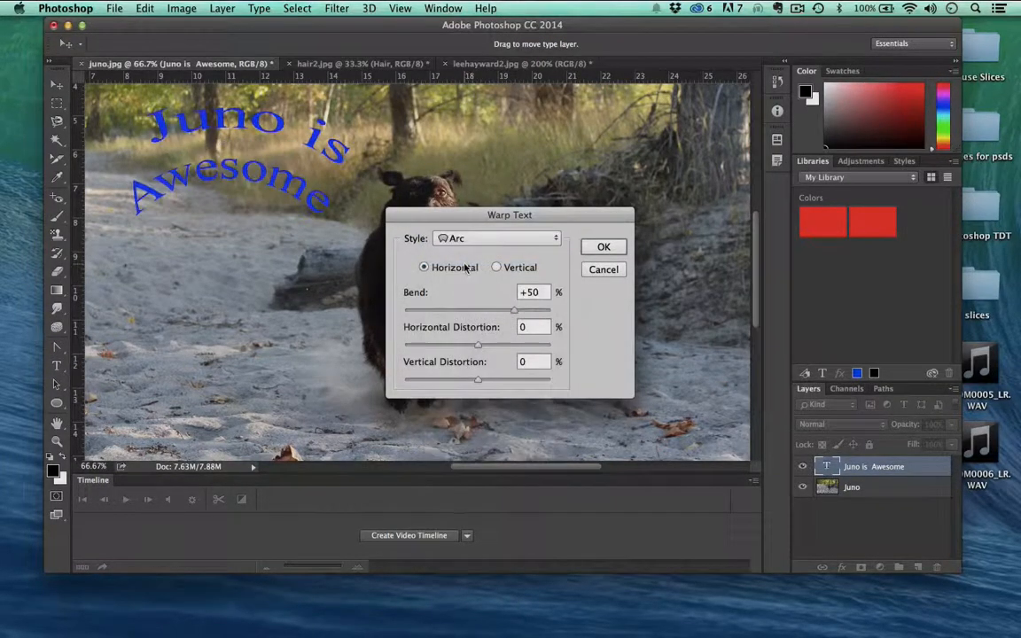
left_click(603, 269)
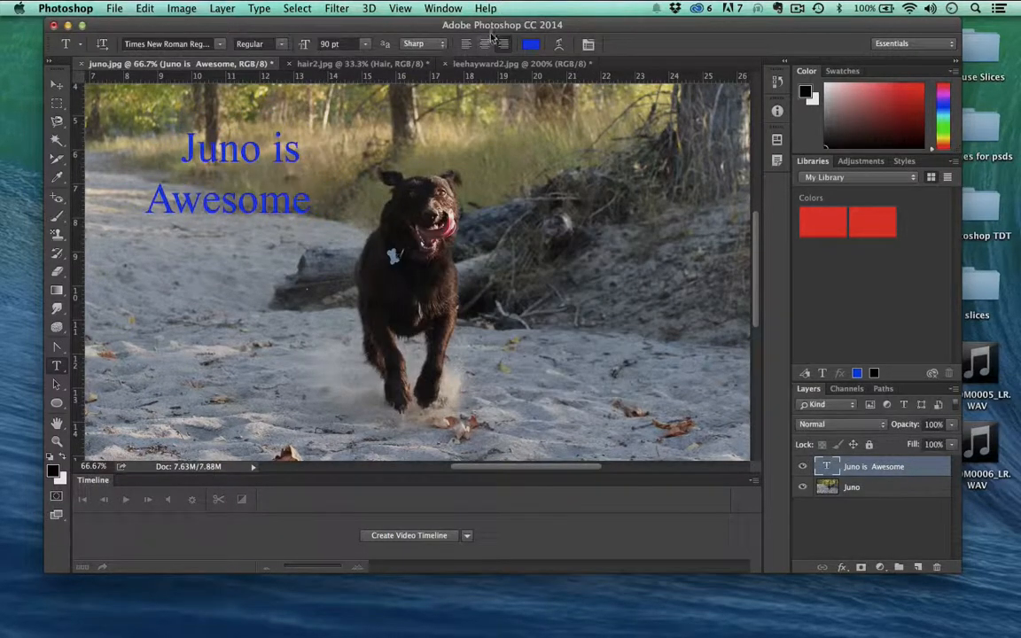
Show the Character settings and enlarge the text's font size to 111 pt
left_click(442, 8)
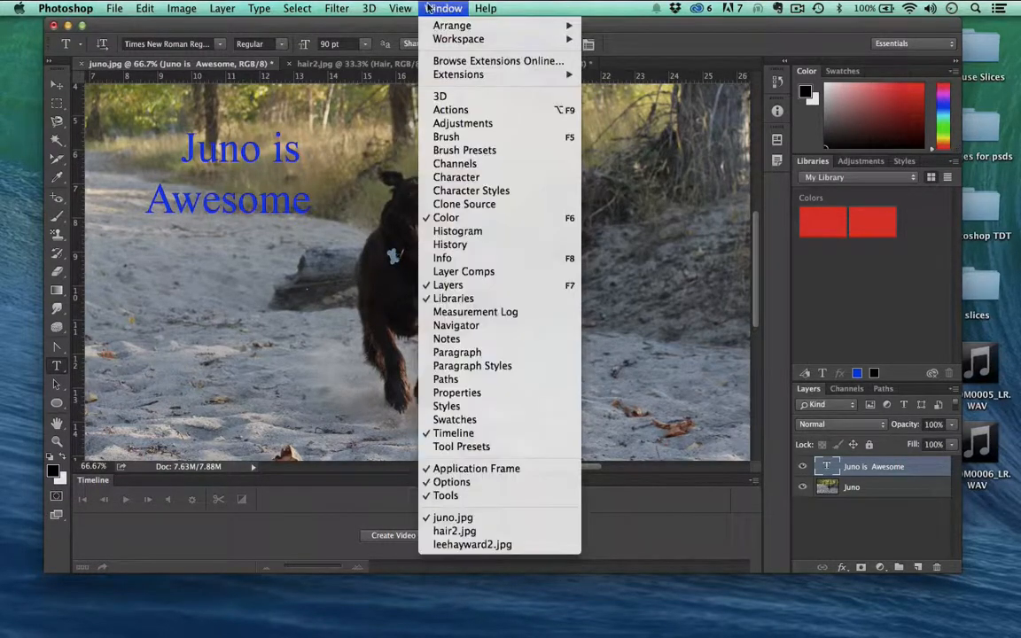
left_click(453, 176)
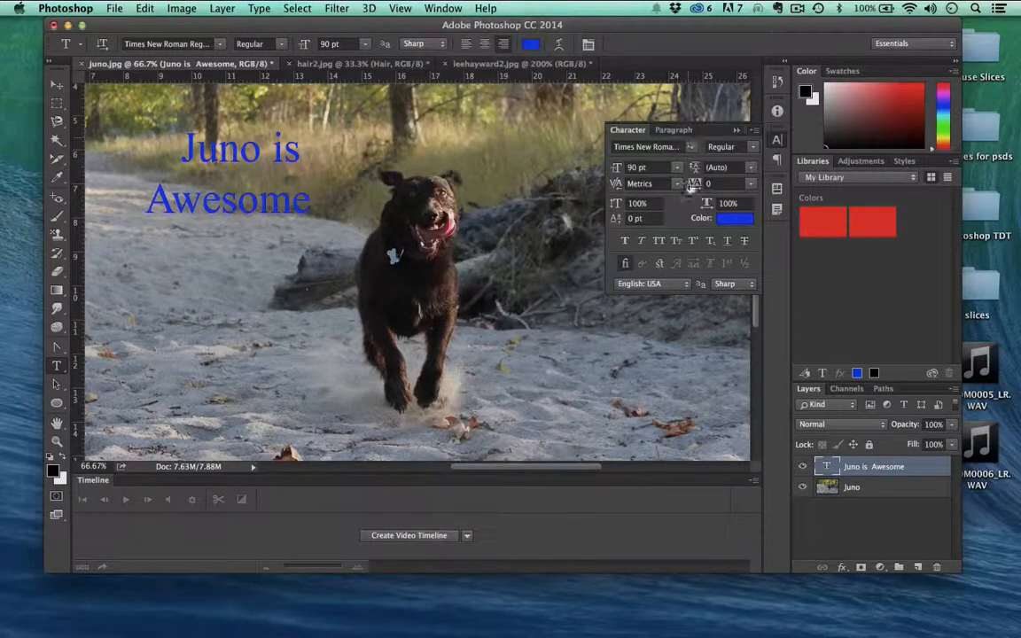
left_click_drag(618, 171, 635, 179)
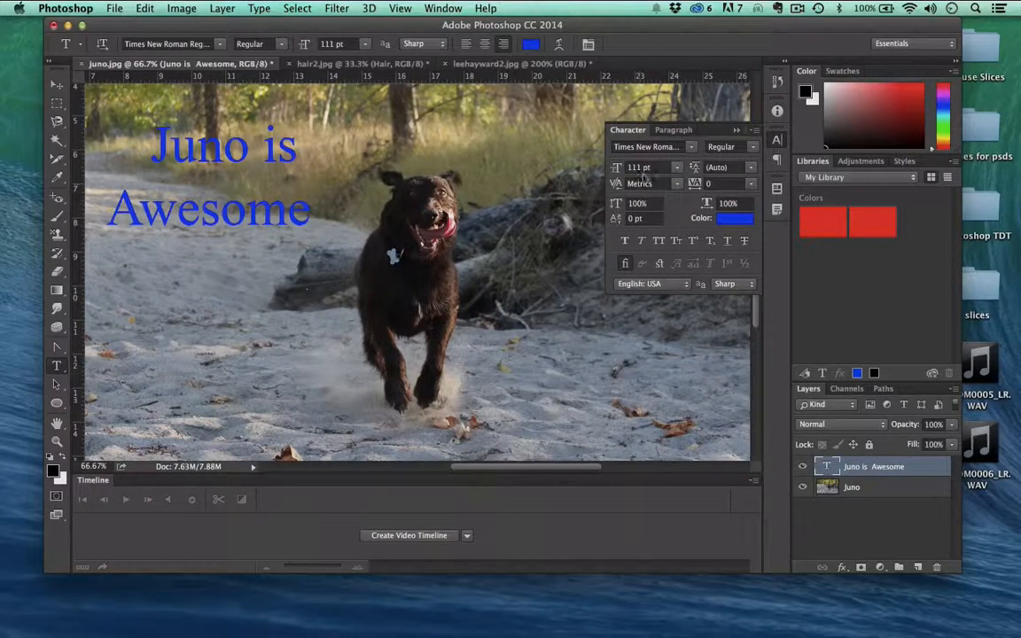
Try faux italic on the text and remove it again
left_click(643, 243)
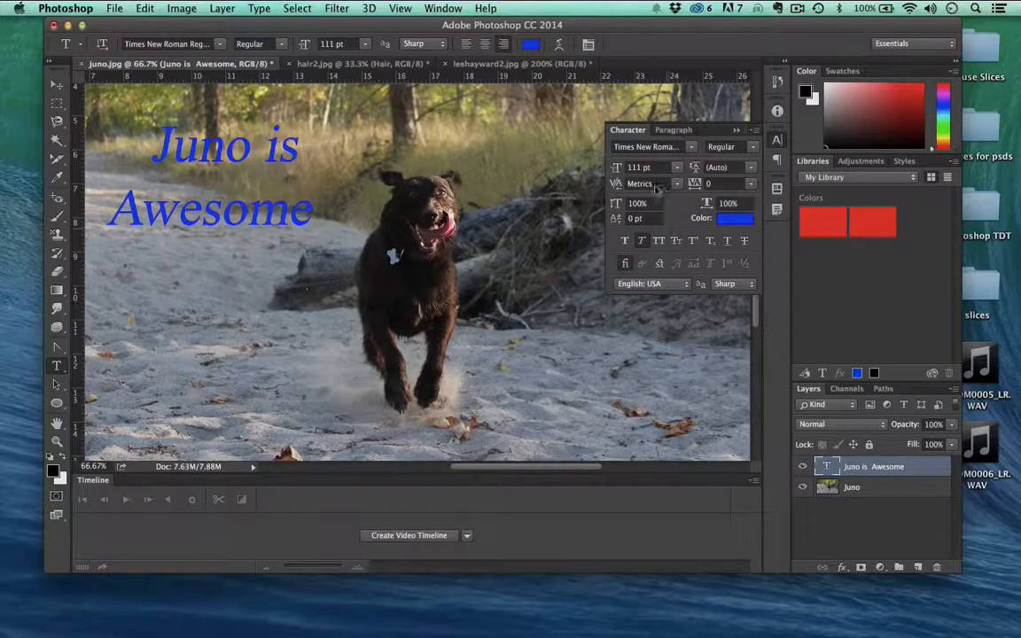
left_click(673, 130)
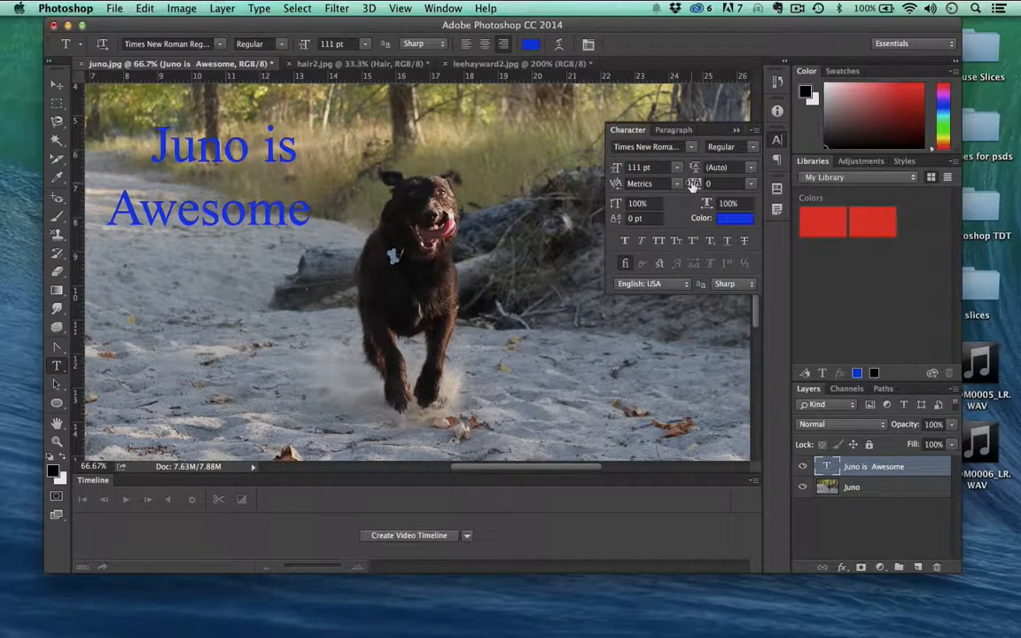
Set the text's tracking to 60 and tighten the leading between its two lines to 54.01 pt
mouse_move(692, 183)
left_mouse_down()
mouse_move(675, 184)
mouse_move(728, 196)
mouse_move(676, 187)
left_mouse_up()
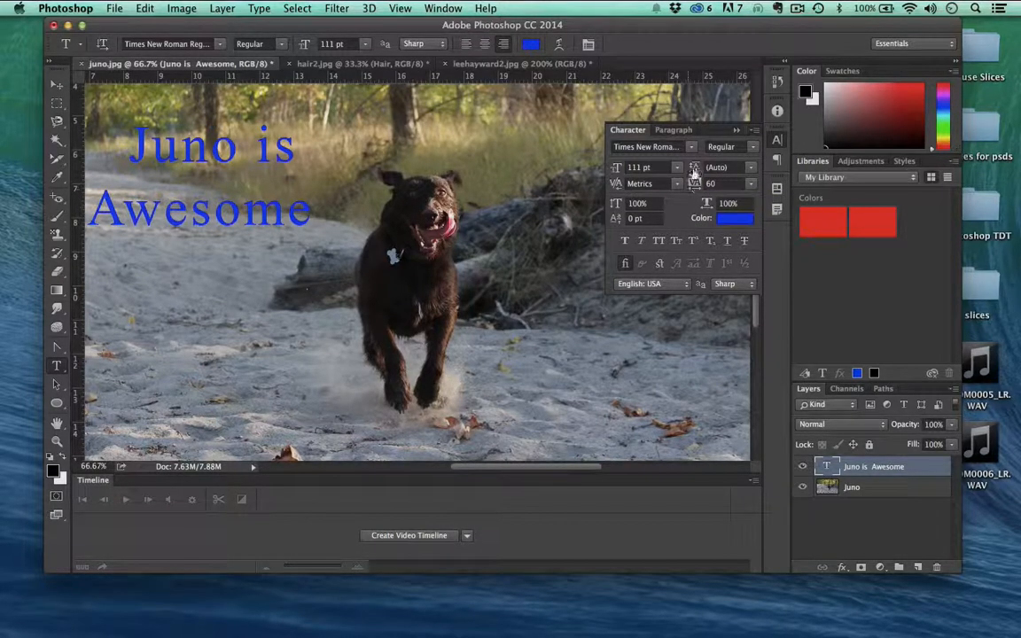
mouse_move(695, 169)
left_mouse_down()
mouse_move(680, 167)
mouse_move(699, 175)
left_mouse_up()
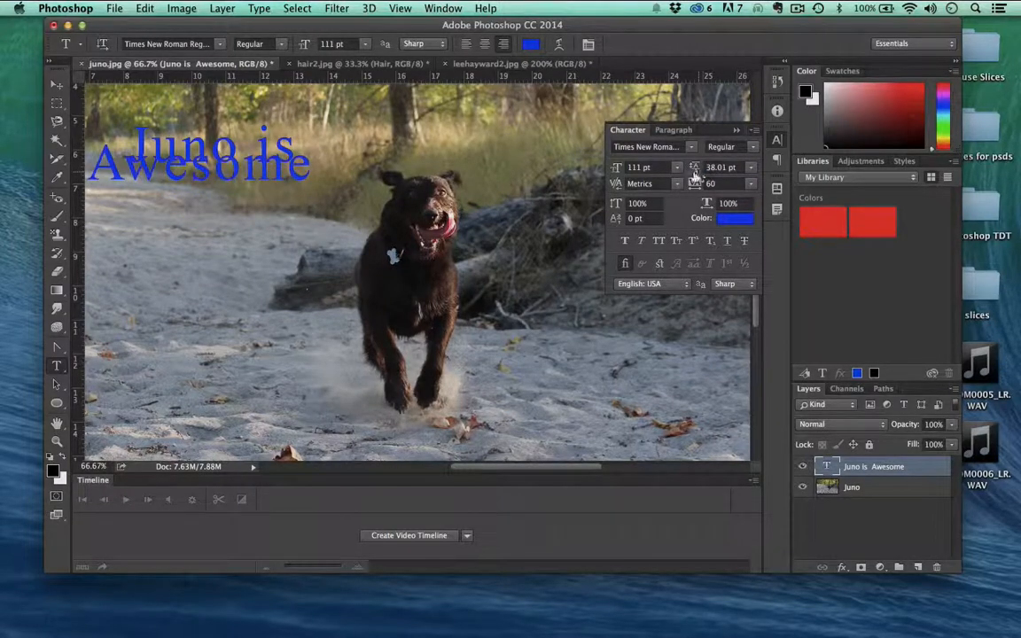
mouse_move(695, 173)
left_mouse_down()
mouse_move(677, 172)
mouse_move(696, 175)
left_mouse_up()
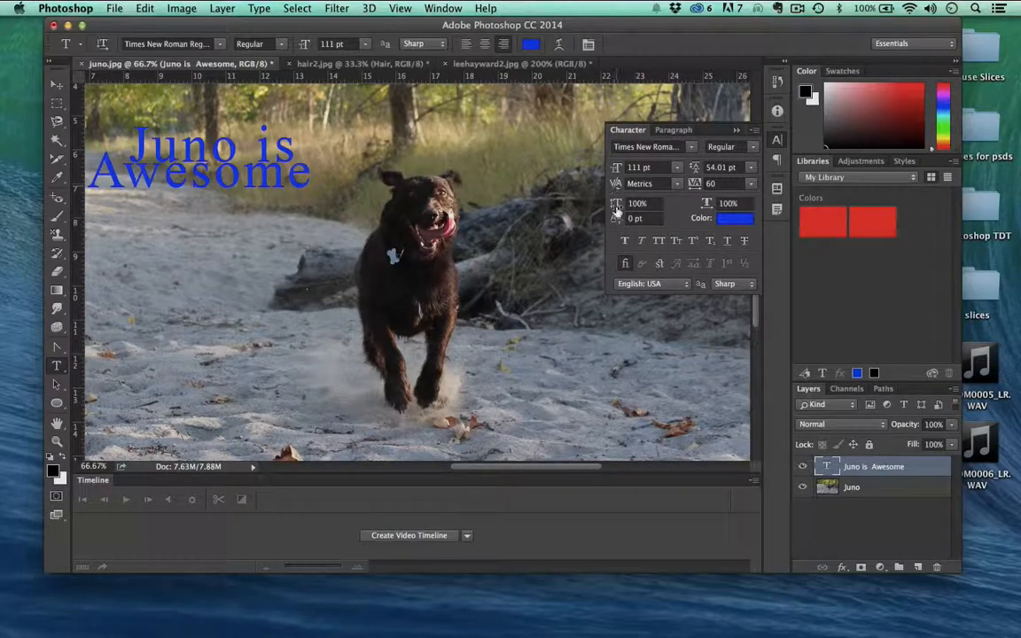
Set the text's vertical scale to 91% and close the Character settings
left_click_drag(617, 209, 534, 209)
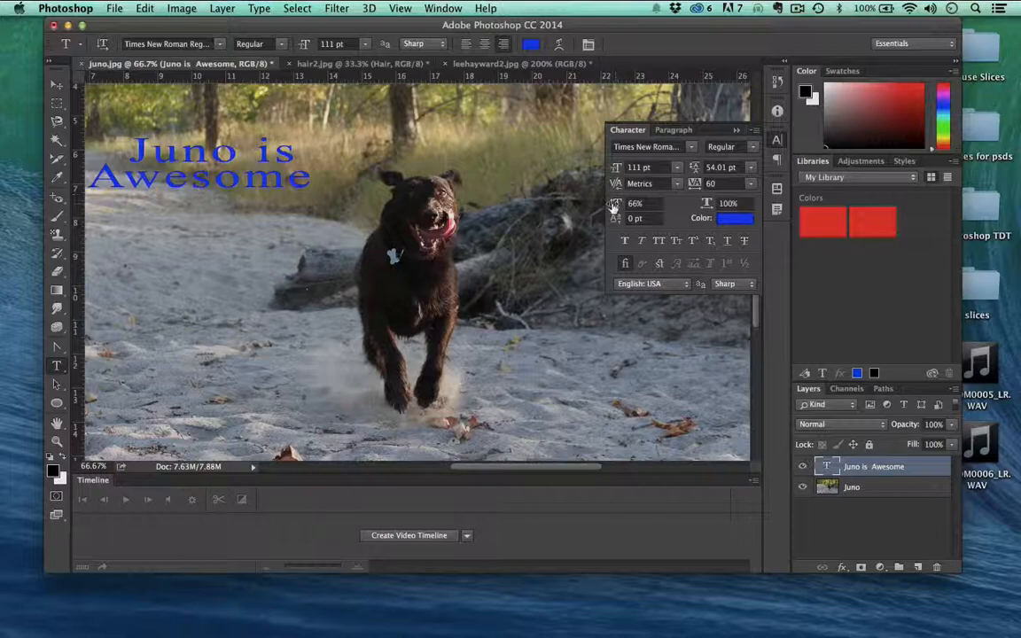
left_click_drag(613, 205, 703, 153)
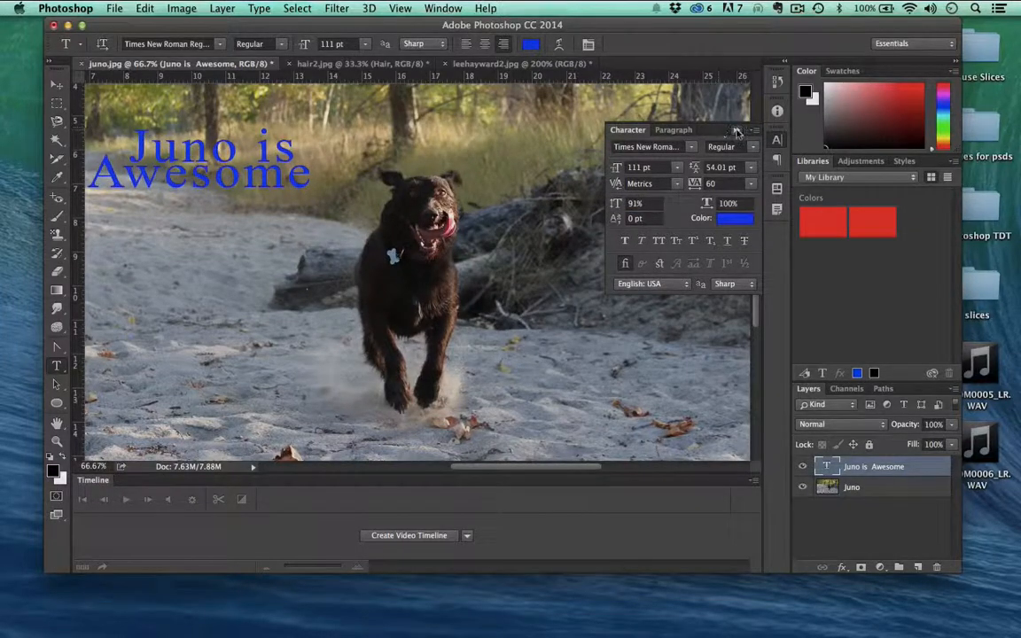
left_click(736, 131)
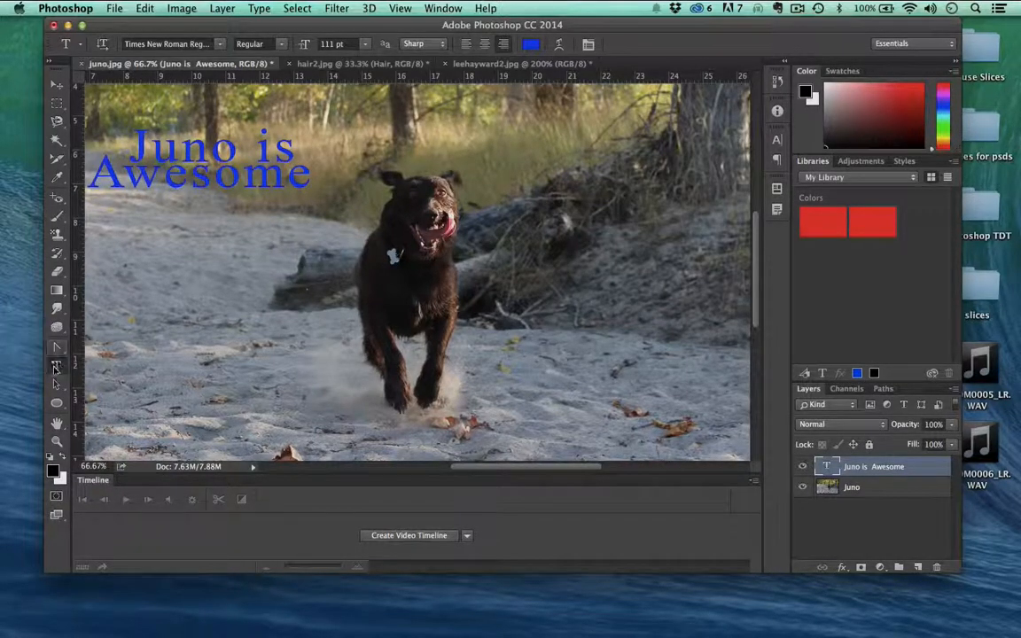
Delete the "Juno is Awesome" text layer
key("BackSpace")
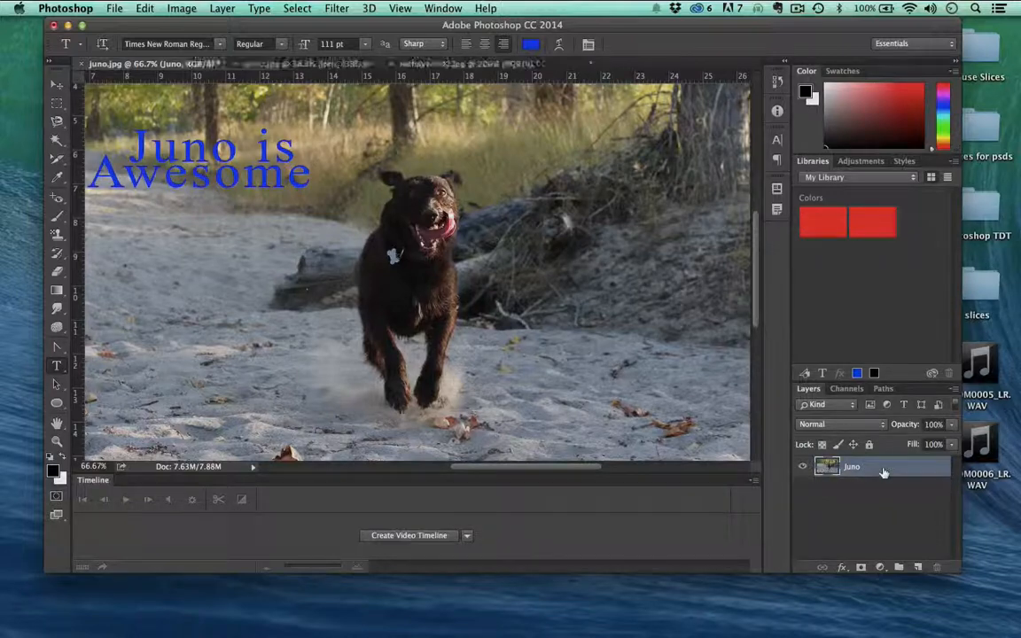